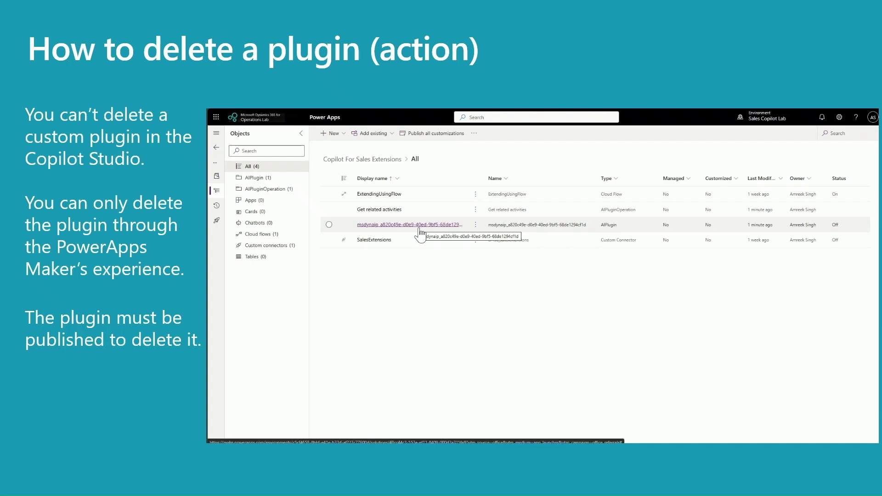
Remove the AICopilot_AIPlugin dependency from the msdynaip plugin's Used by list
left_click(476, 226)
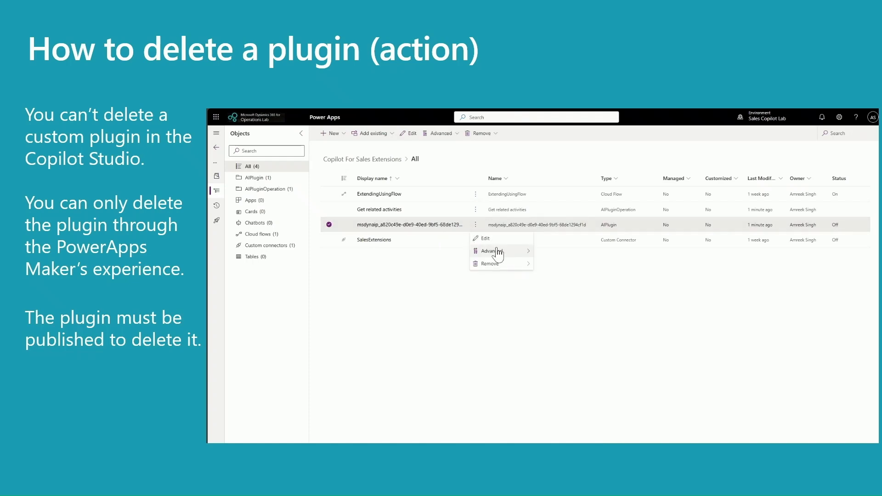
mouse_move(506, 253)
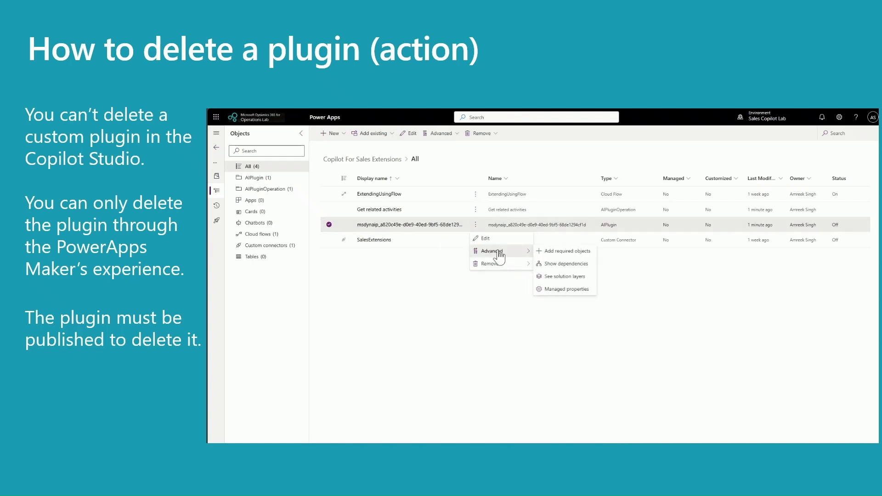
left_click(554, 265)
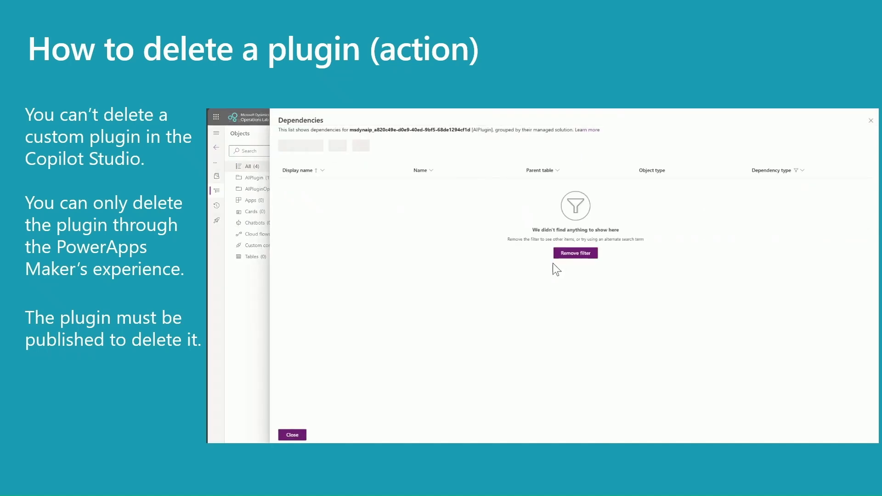
left_click(338, 145)
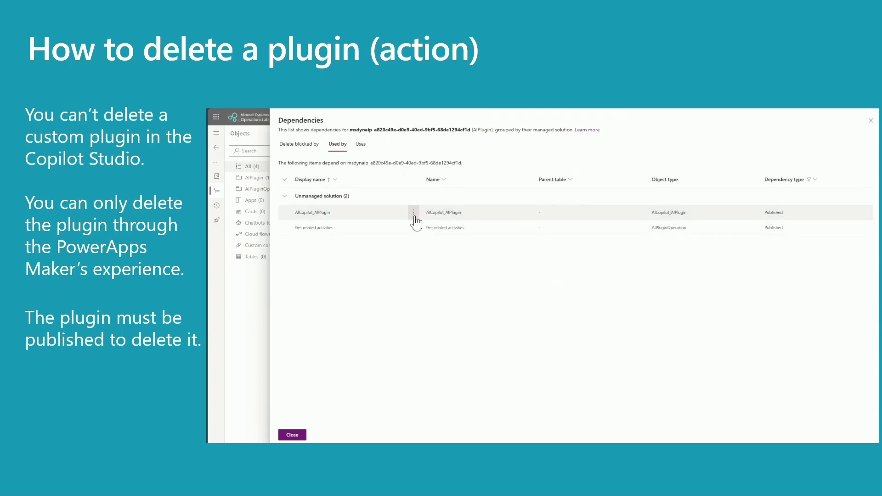
left_click(415, 214)
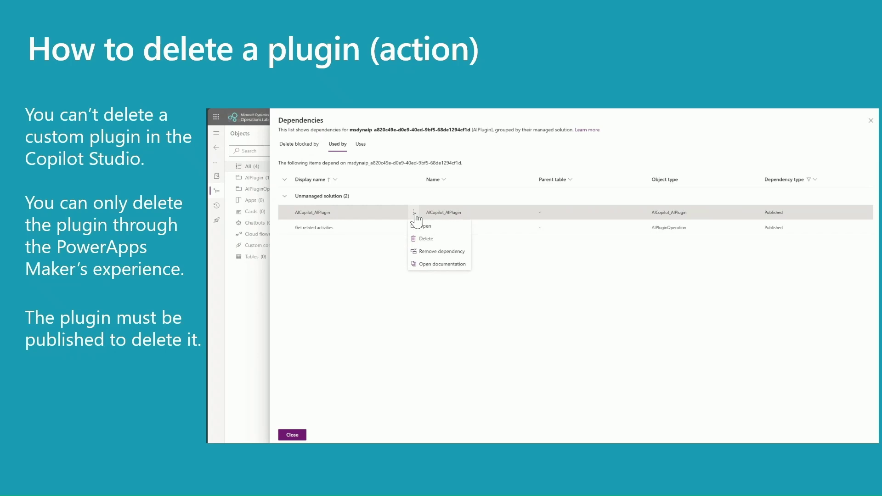
left_click(443, 253)
left_click(556, 306)
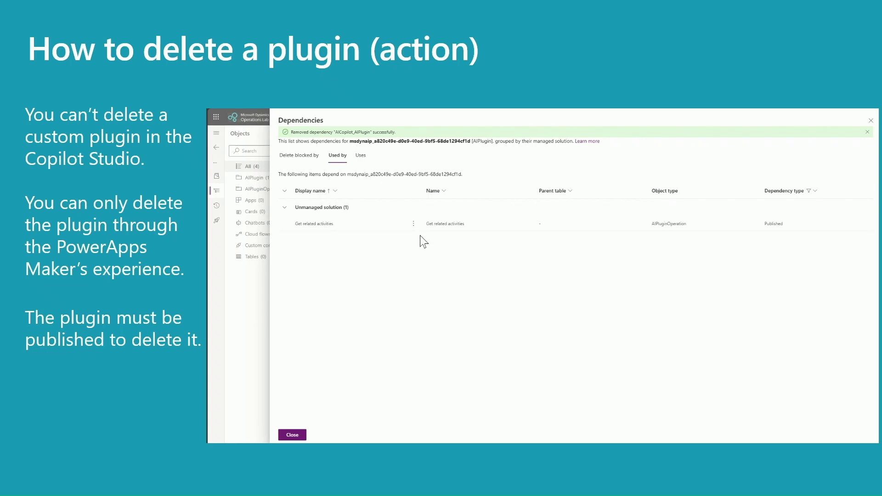
Delete the 'Get related activities' item that still uses the plugin
left_click(413, 223)
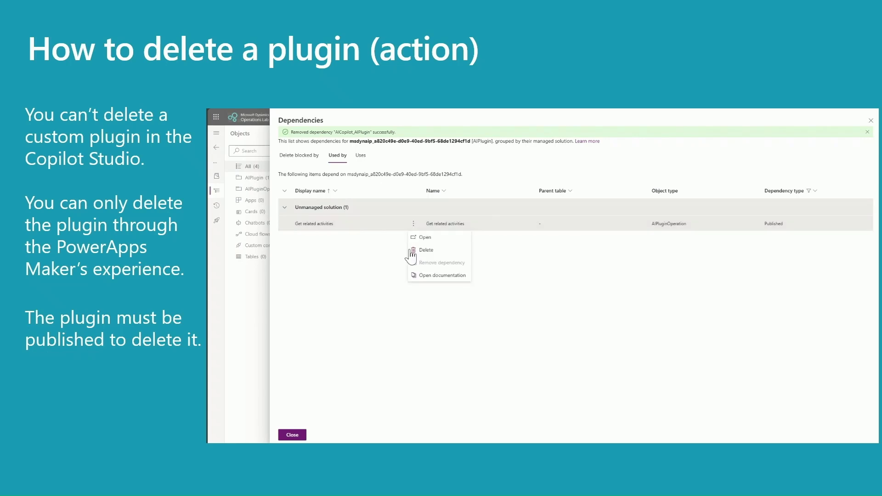
left_click(423, 251)
left_click(543, 306)
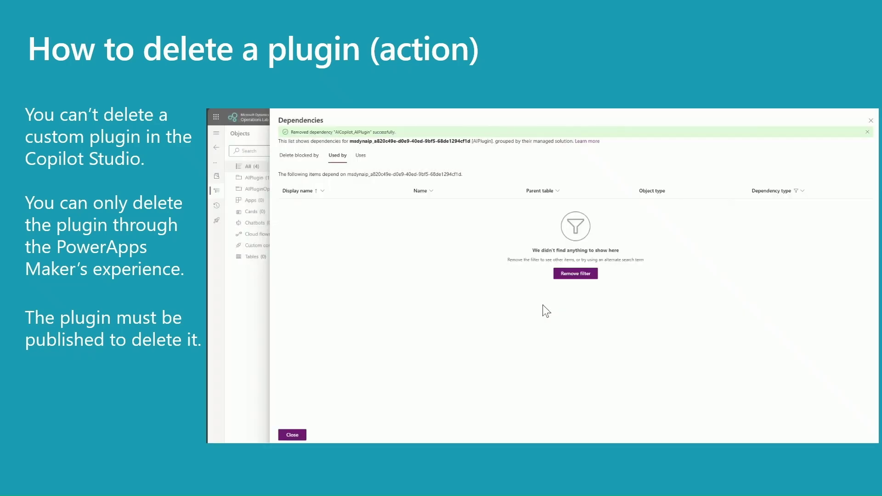
Close the empty dependencies list and confirm deleting the msdynaip plugin from this environment
left_click(292, 435)
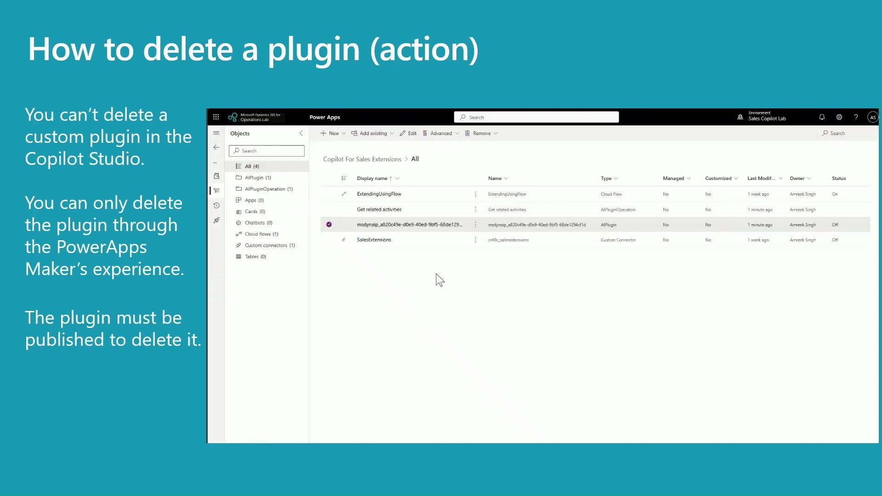
left_click(475, 225)
mouse_move(523, 267)
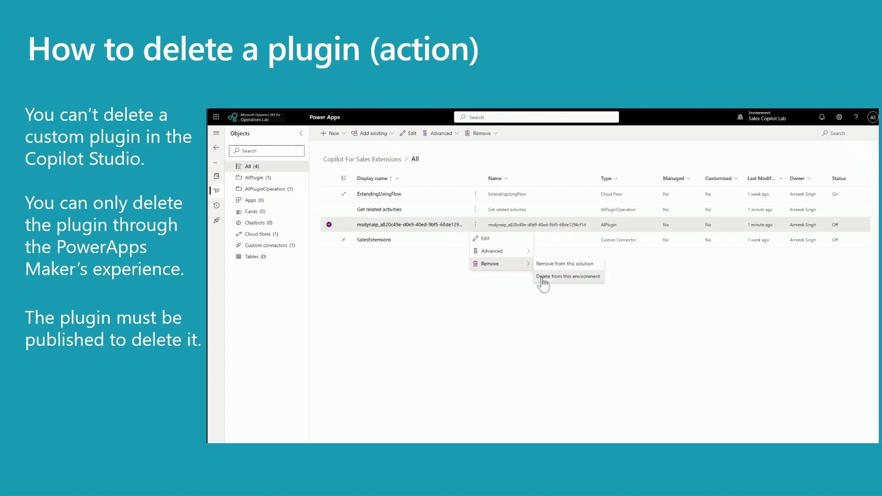
left_click(543, 277)
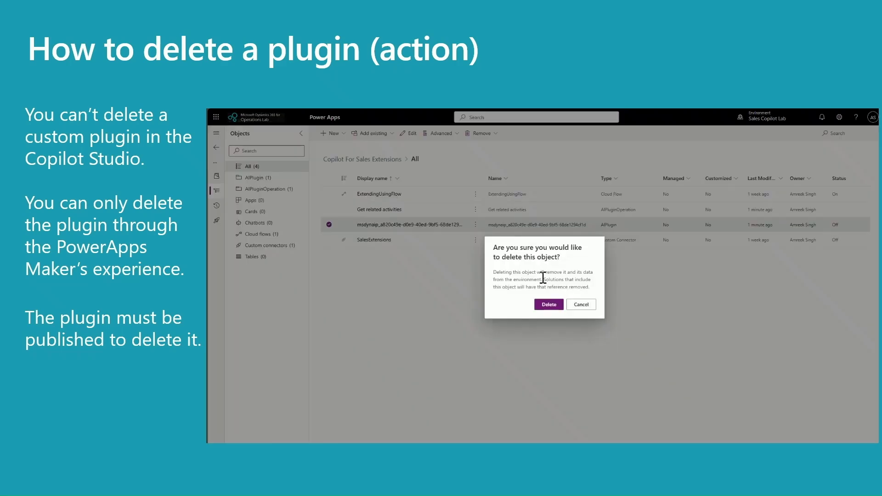
left_click(549, 306)
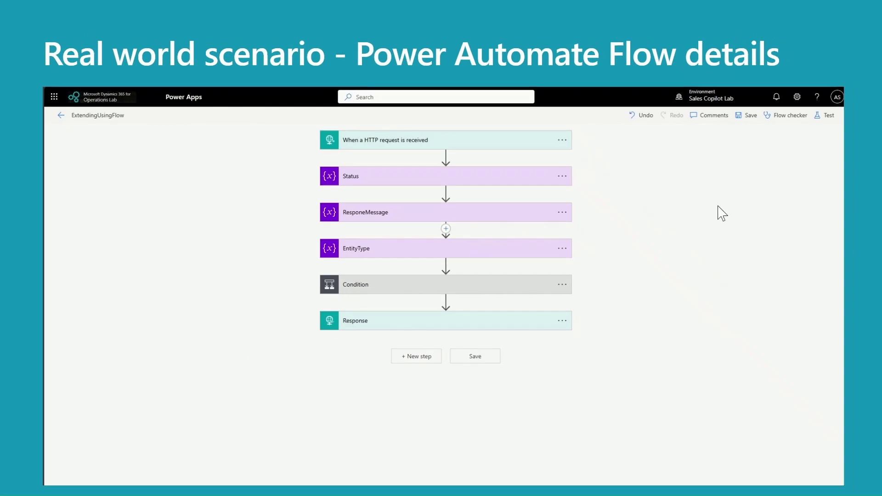
Inspect the HTTP request trigger and its HTTP GET URL
left_click(537, 144)
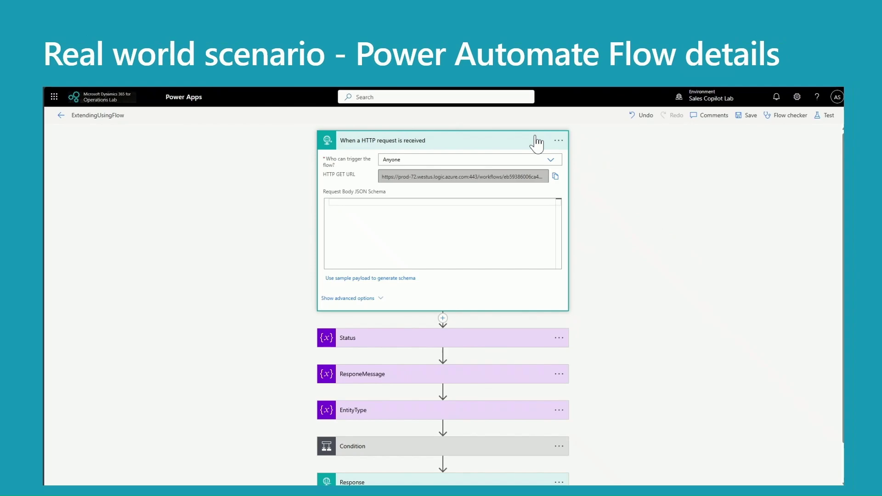
left_click_drag(384, 178, 522, 179)
left_click(494, 146)
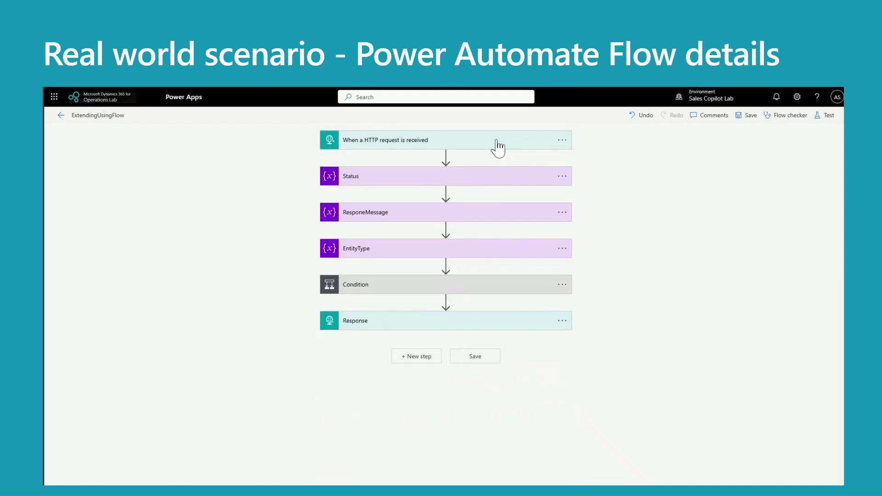
Review the Status, ResponeMessage and EntityType variable steps one by one
left_click(500, 179)
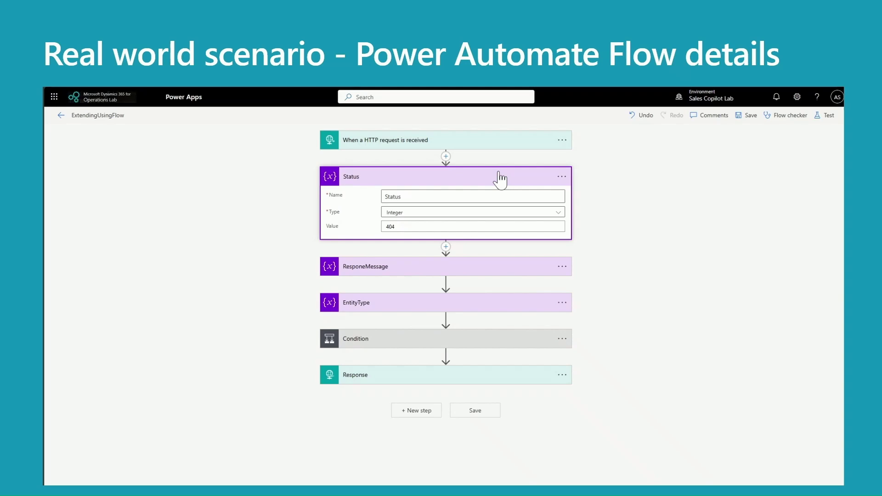
left_click(500, 179)
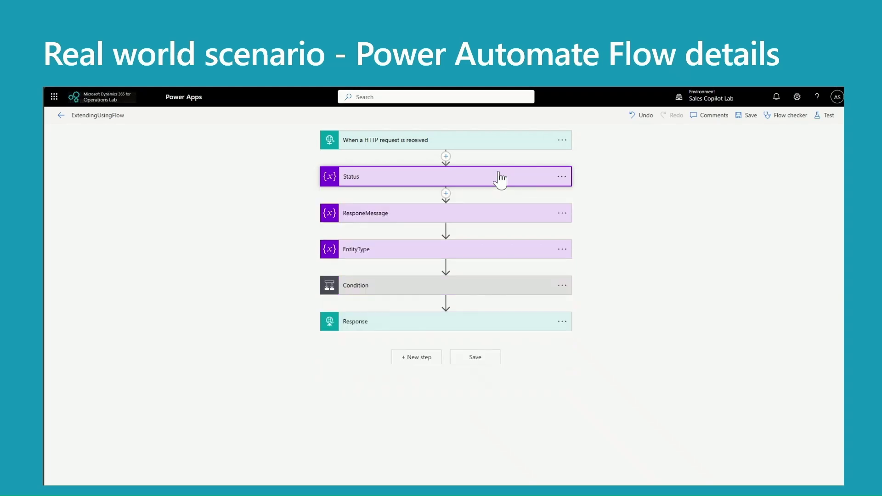
left_click(491, 219)
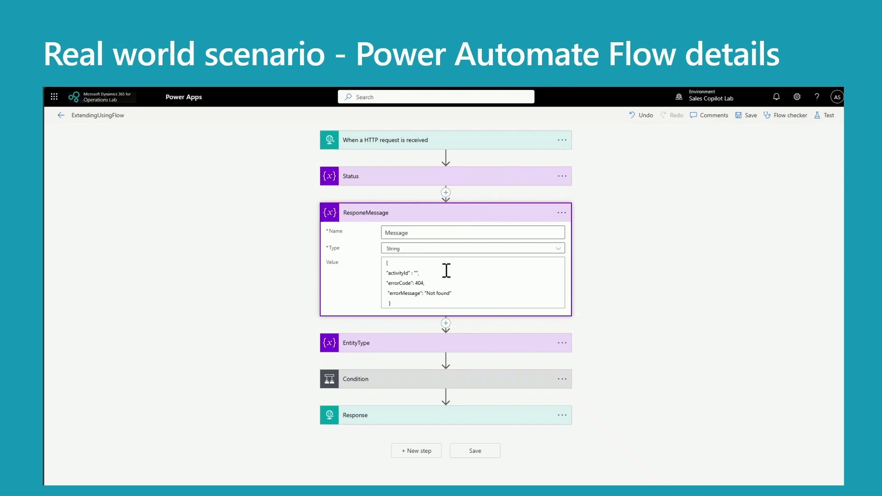
left_click(485, 224)
left_click(500, 253)
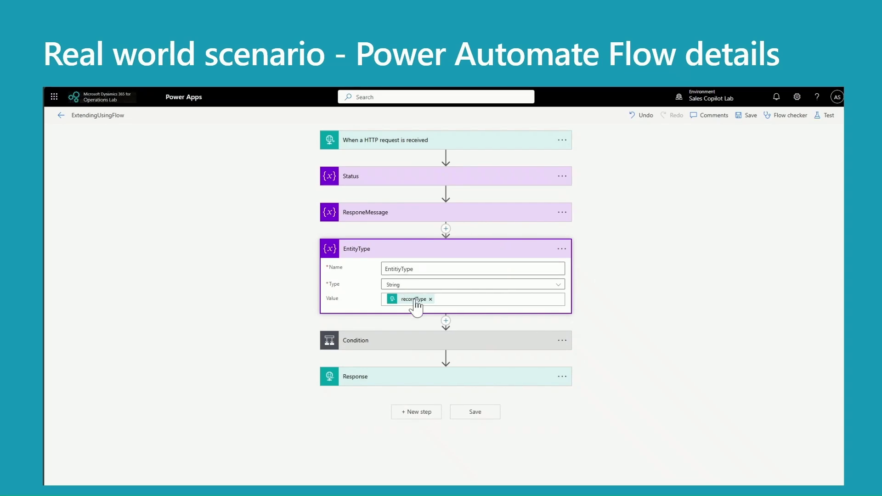
mouse_move(416, 304)
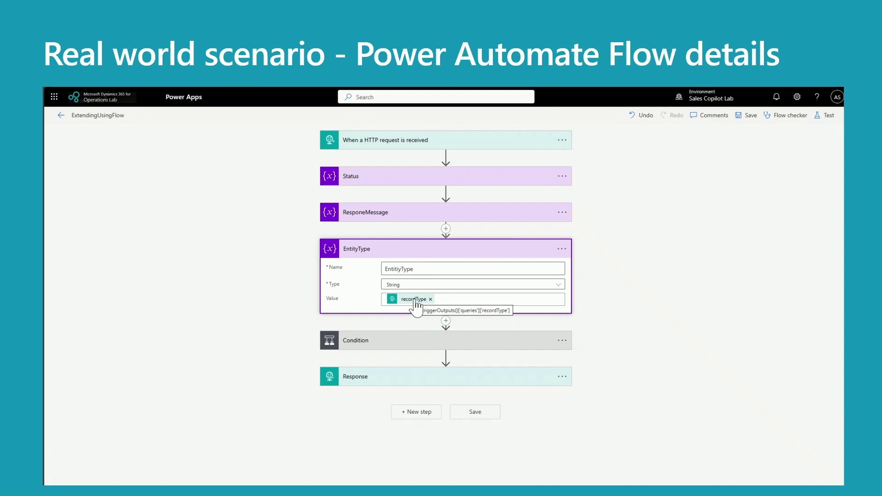
left_click(420, 250)
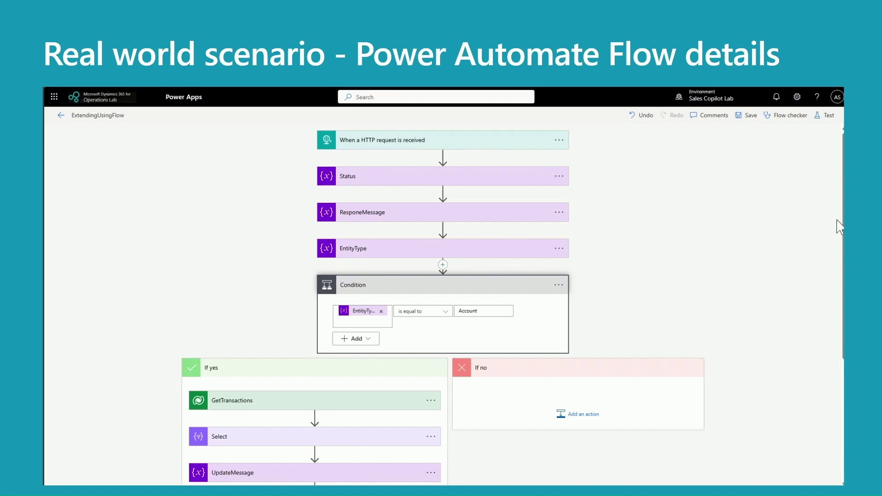
Review GetTransactions and Select, then show UpdateMessage's full 'Contract signed' JSON value
scroll(513, 304, "down", 2)
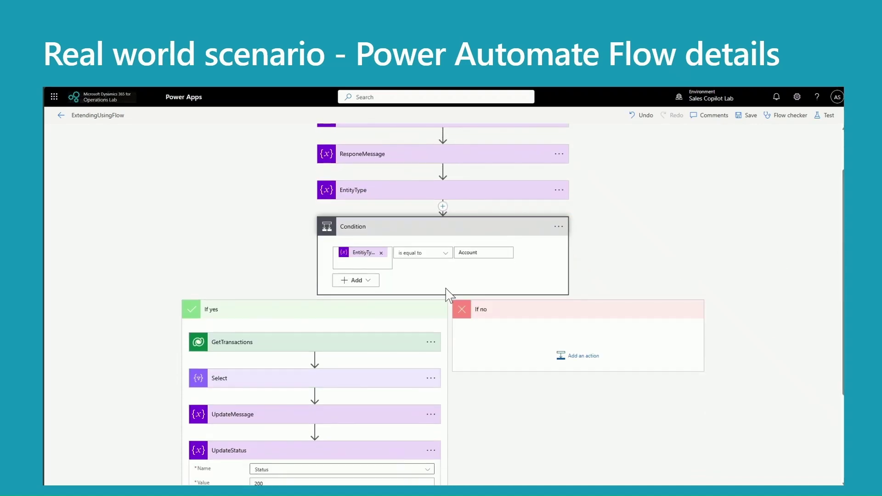
left_click(347, 346)
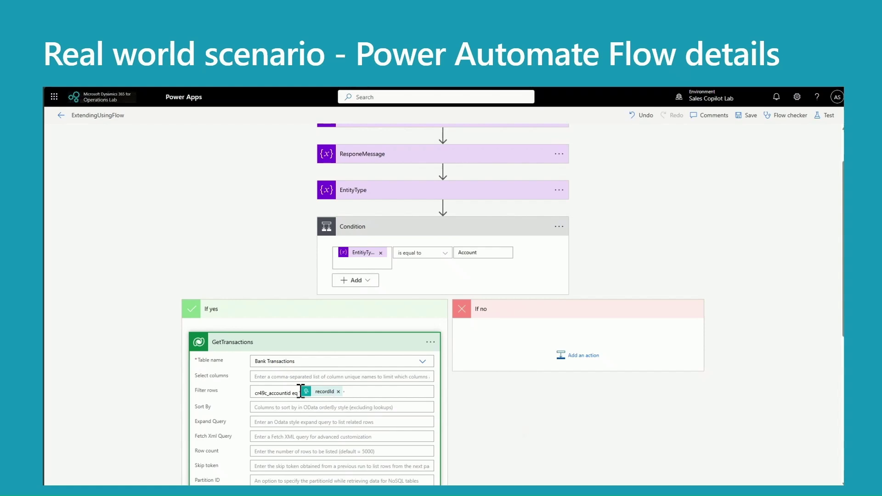
left_click(331, 345)
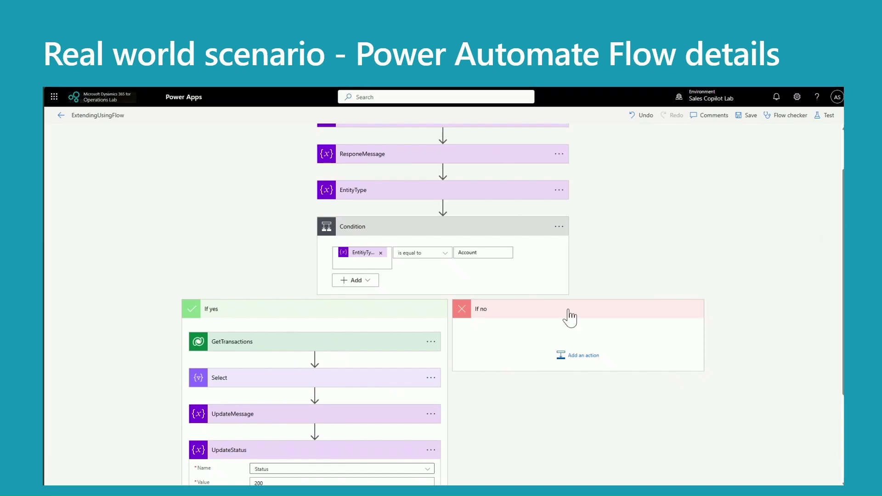
left_click(339, 383)
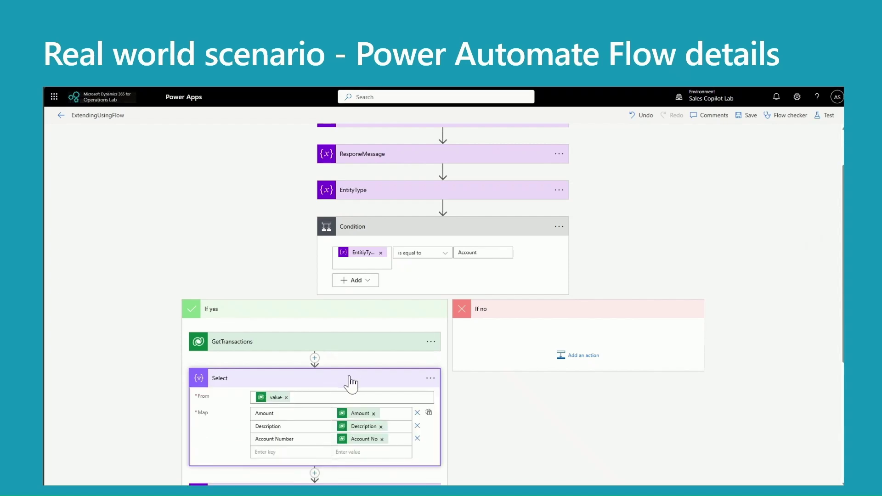
left_click(349, 378)
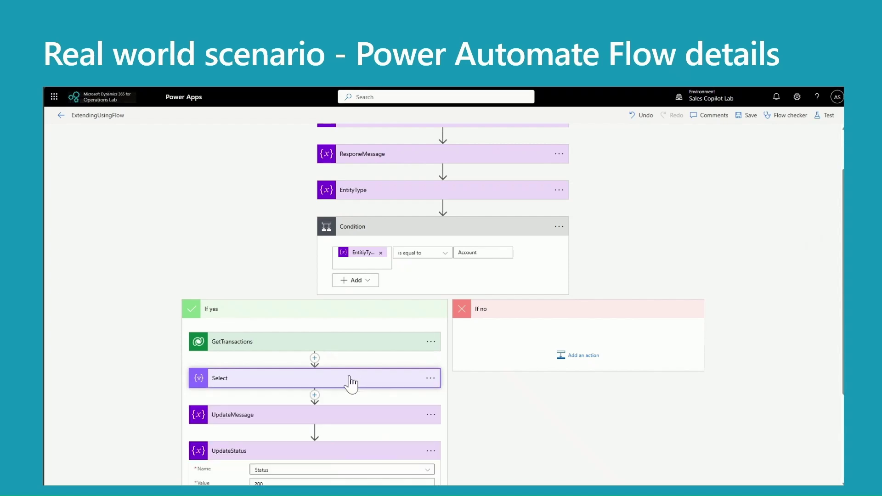
left_click(356, 419)
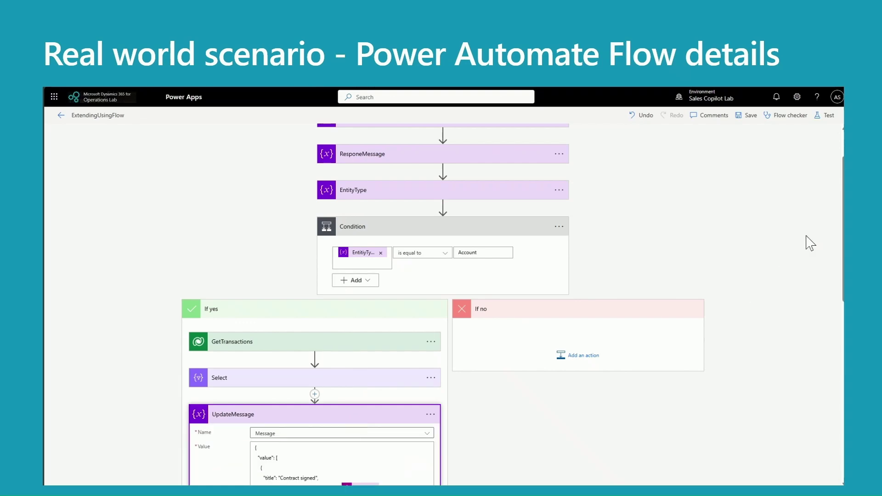
left_click_drag(844, 214, 841, 282)
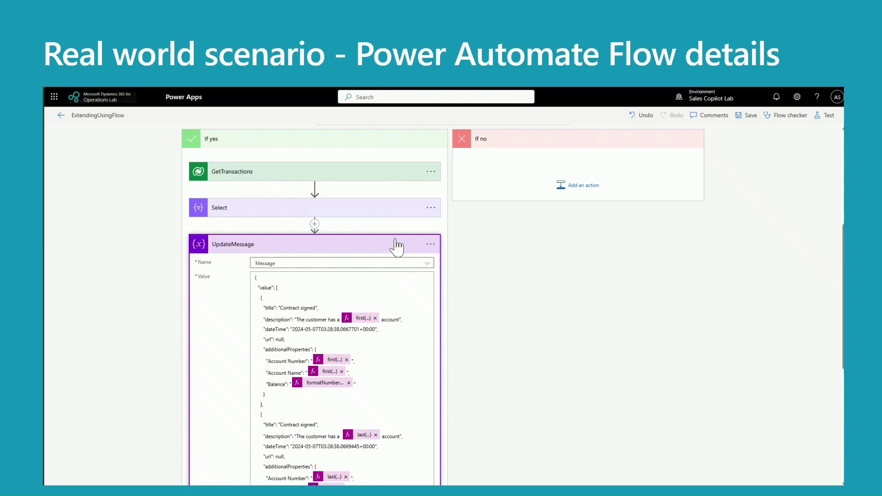
Confirm UpdateStatus sets Status to 200 and Response returns the Status and Message variables
left_click(395, 242)
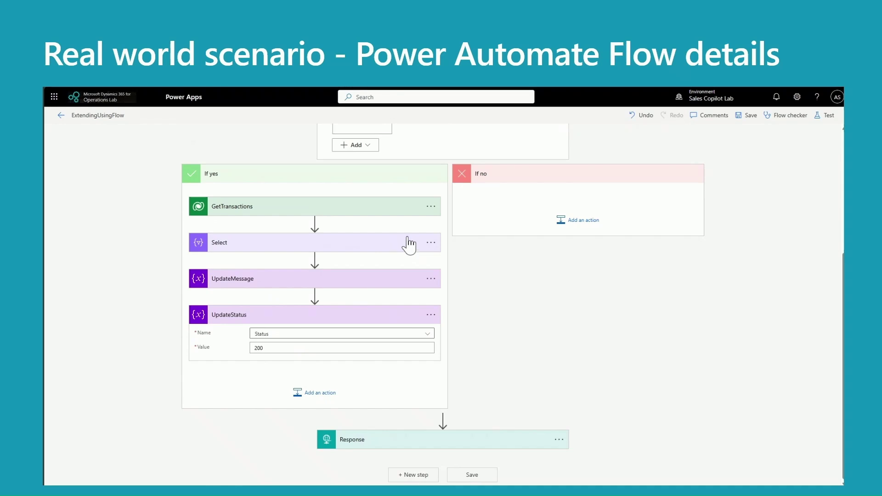
left_click(409, 320)
left_click(399, 360)
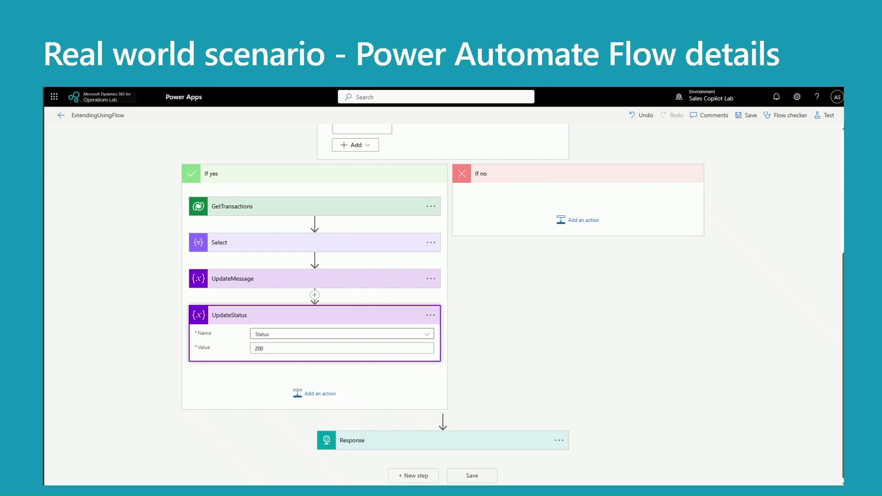
left_click(530, 441)
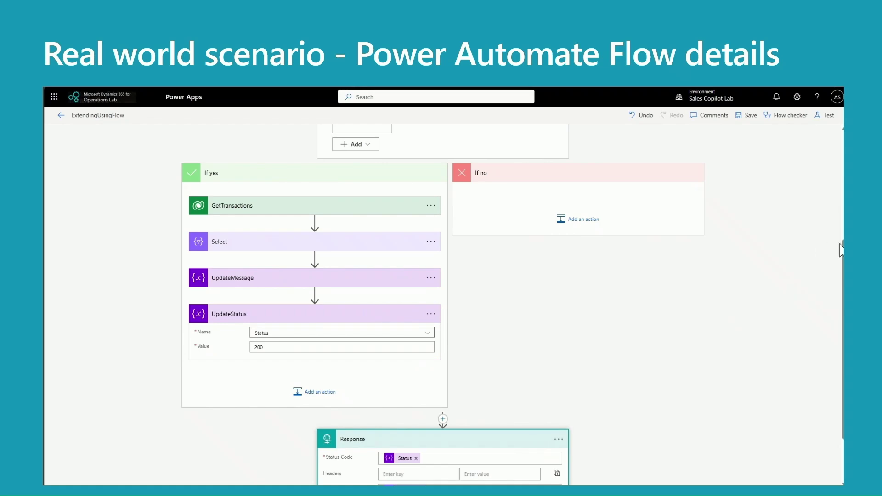
scroll(840, 251, "down", 1)
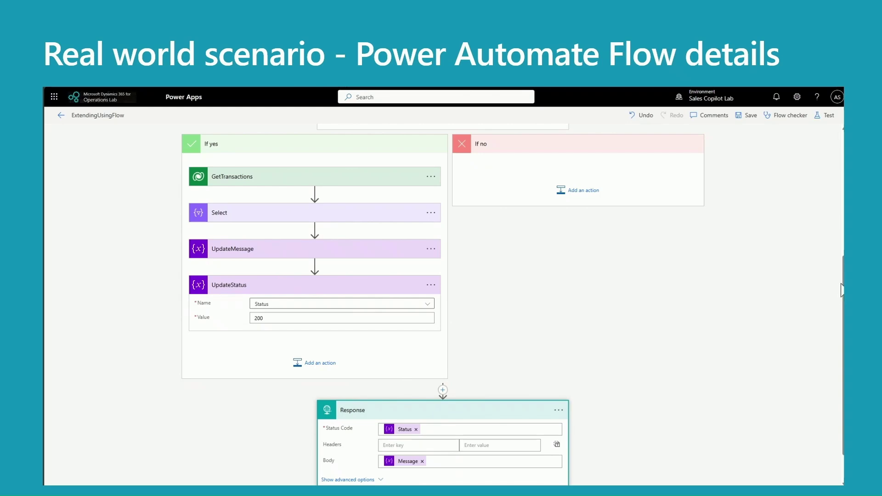
left_click_drag(842, 286, 842, 198)
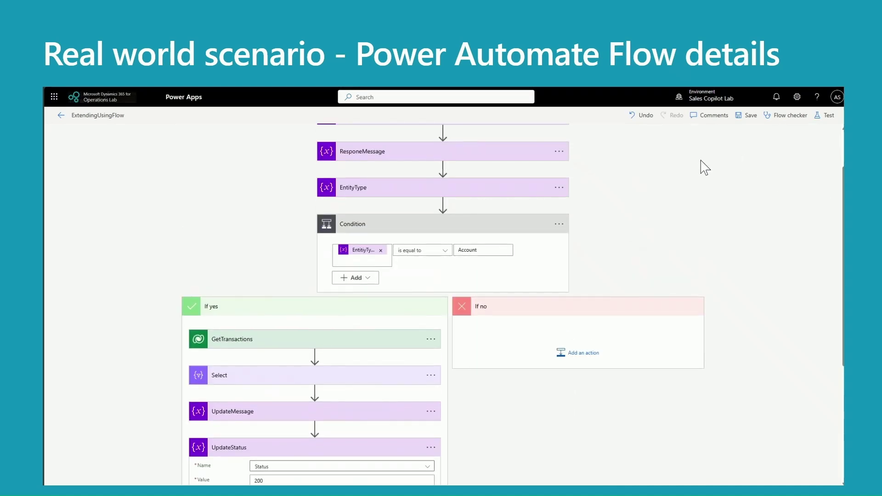
In the successful ExtendingUsingFlow run, review the Compose step's Outputs JSON down to its queries section
left_click(61, 116)
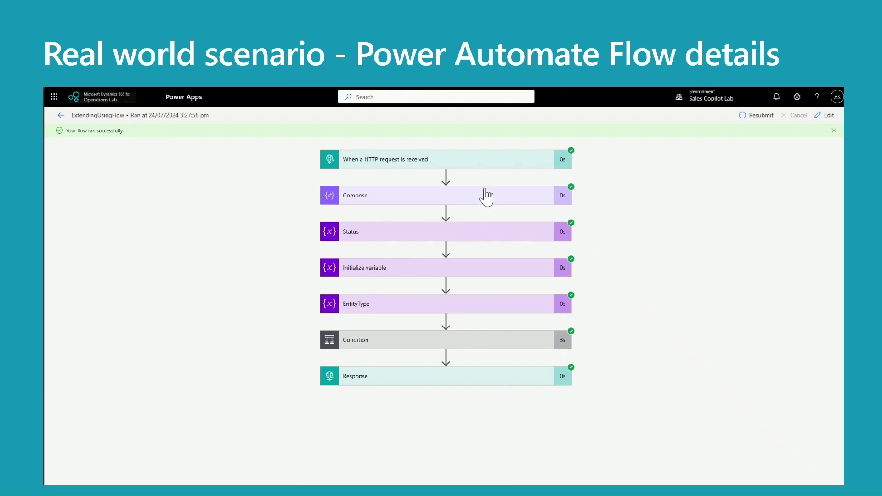
left_click(491, 201)
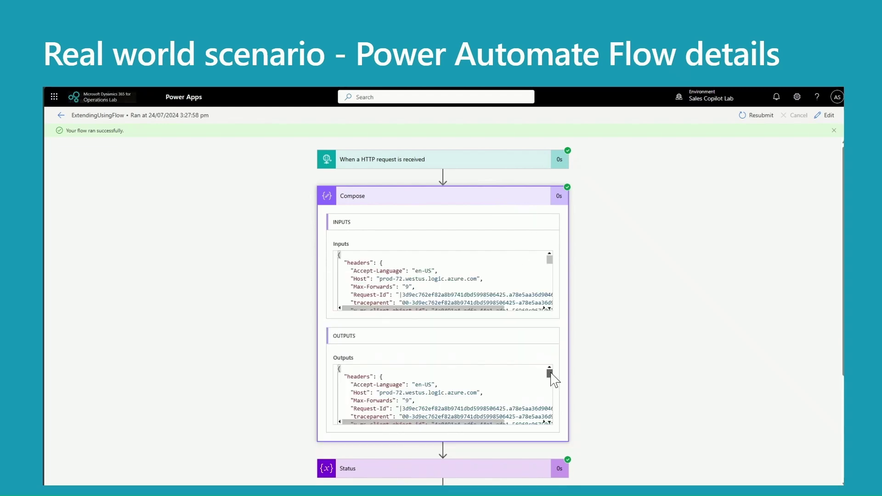
left_click_drag(551, 373, 550, 410)
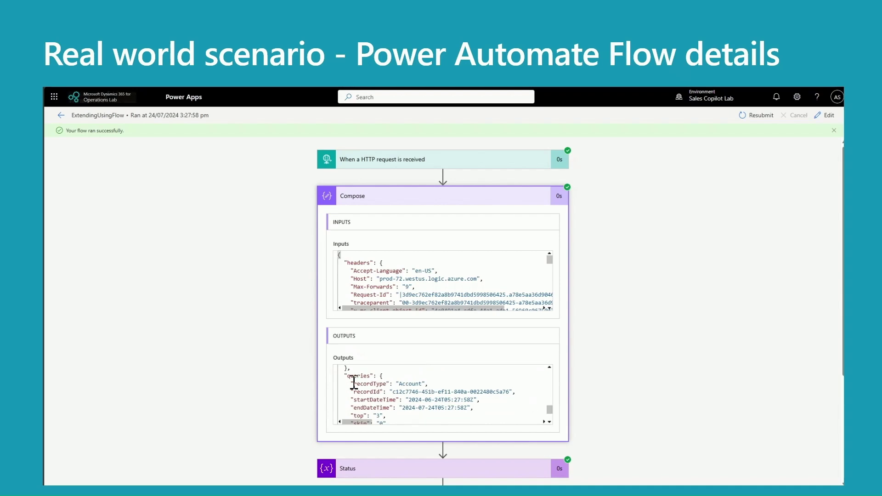
left_click_drag(349, 382, 551, 418)
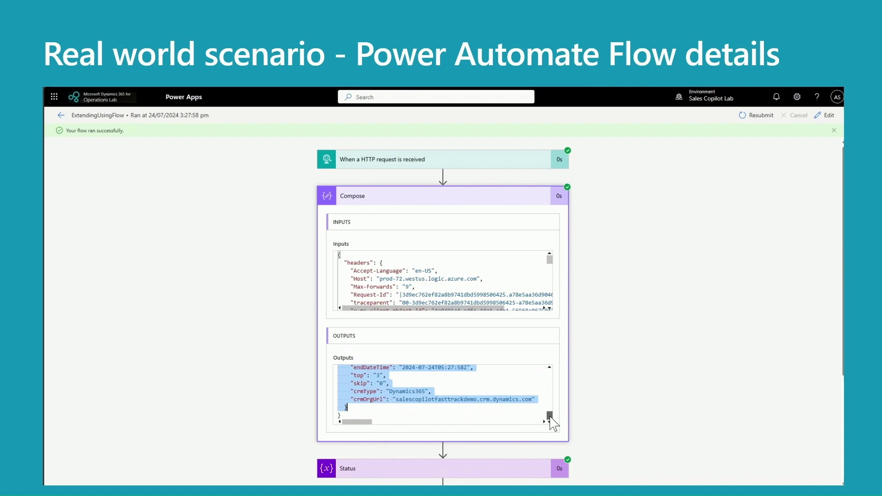
scroll(552, 418, "up", 1)
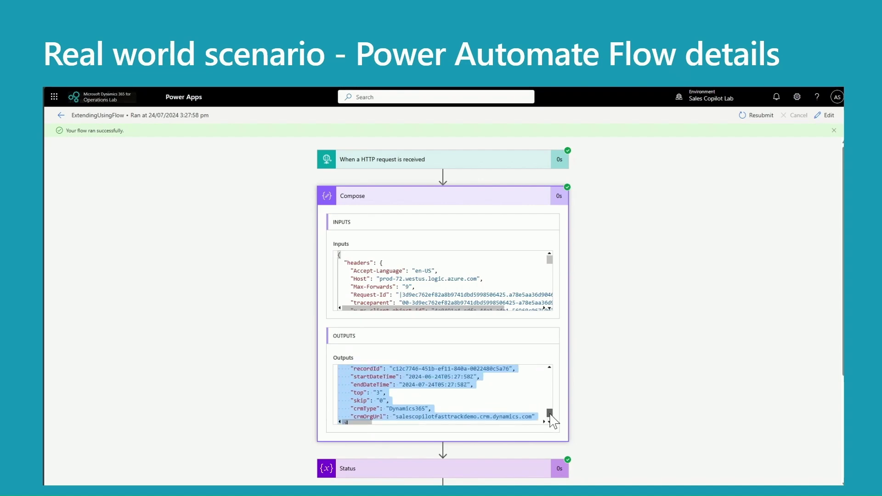
left_click(496, 196)
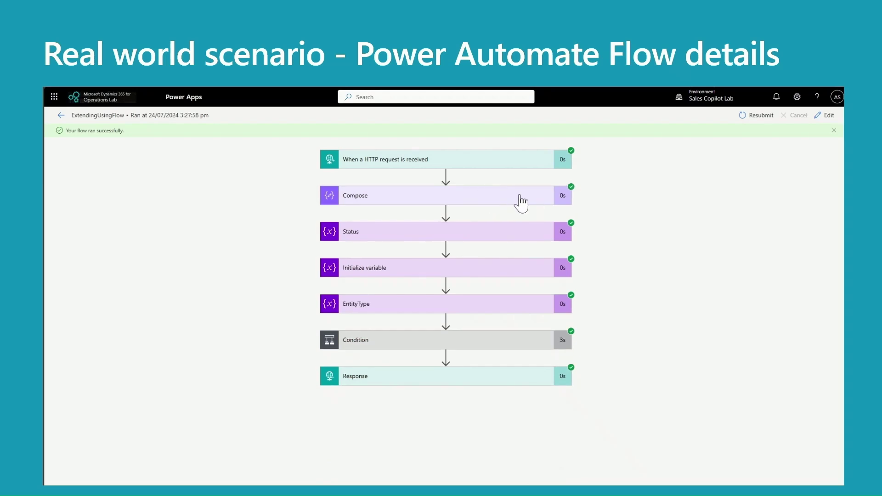
Check the run's Response outputs show status 200 and a Body with the Contract signed activity
left_click(476, 382)
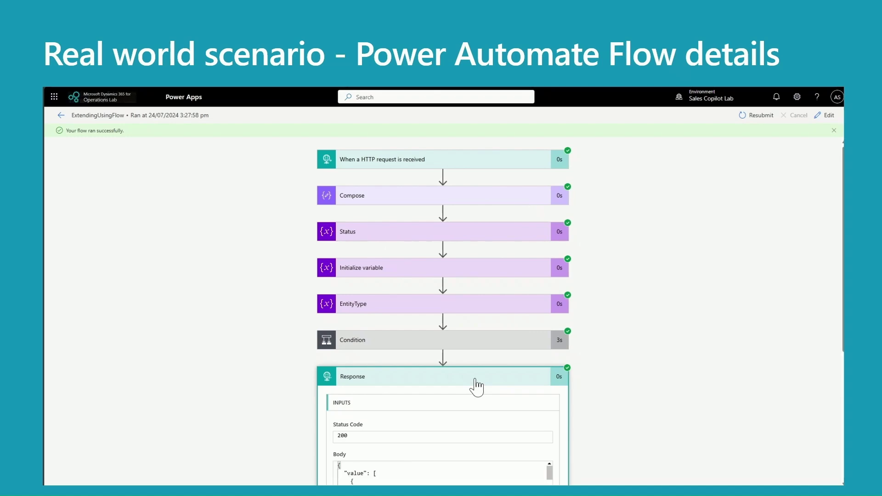
left_click_drag(844, 289, 842, 421)
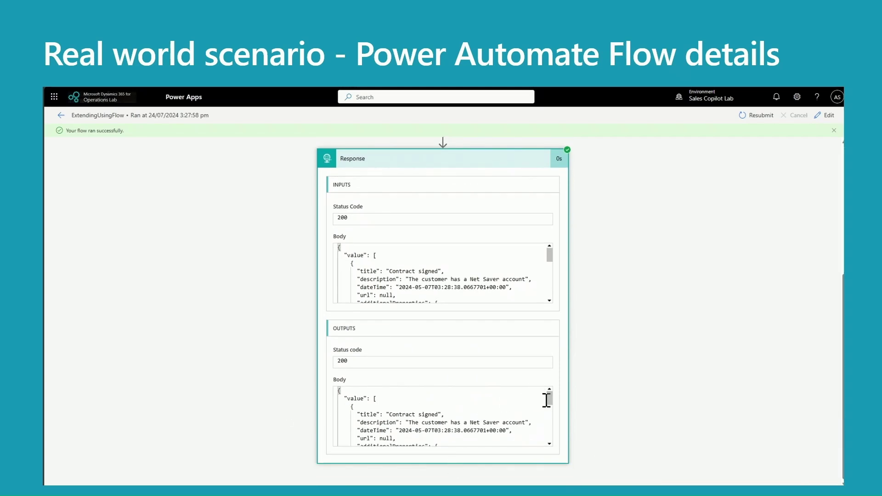
left_click_drag(550, 403, 549, 415)
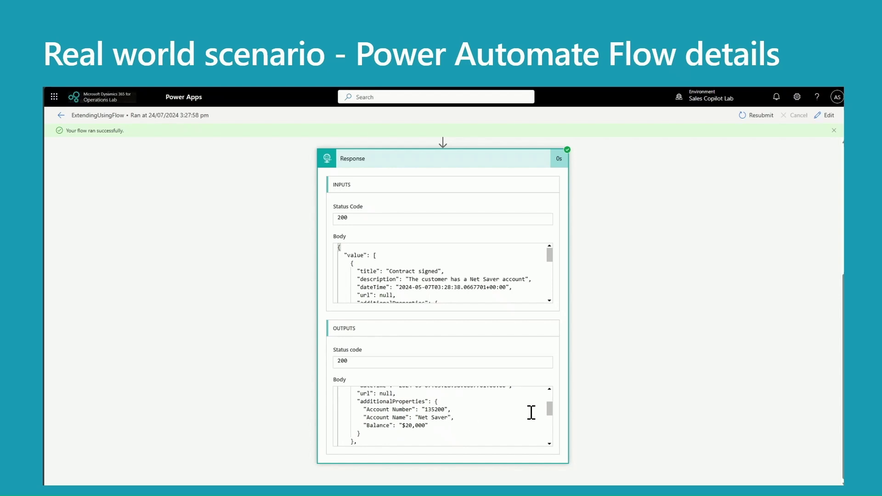
left_click_drag(550, 412, 550, 440)
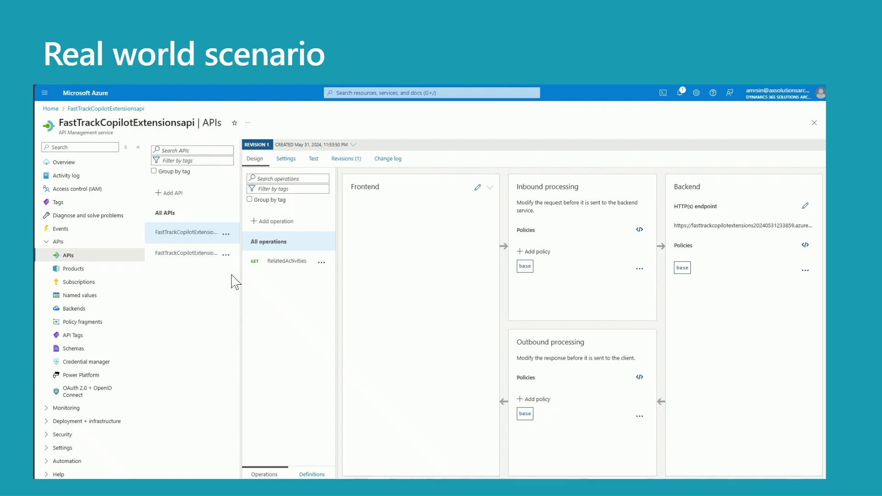
Verify the second API's backend Service URL targets the logic.azure.com flow trigger, discarding edits
left_click(226, 234)
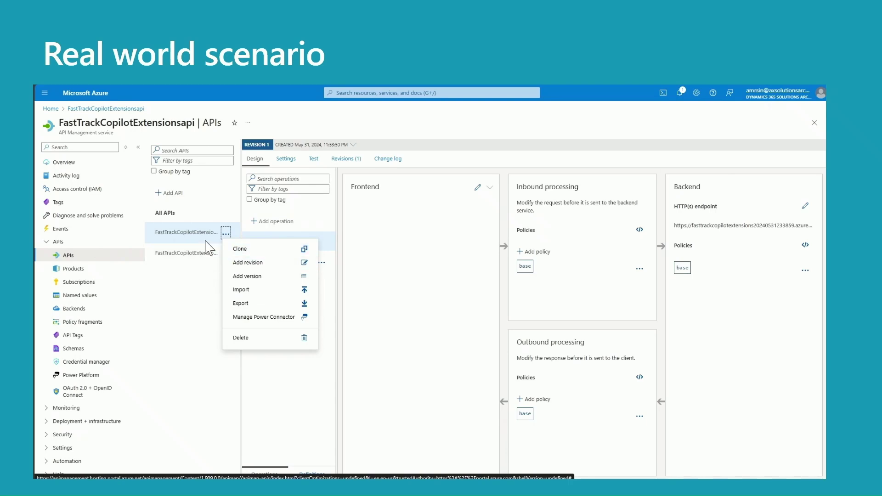
left_click(212, 267)
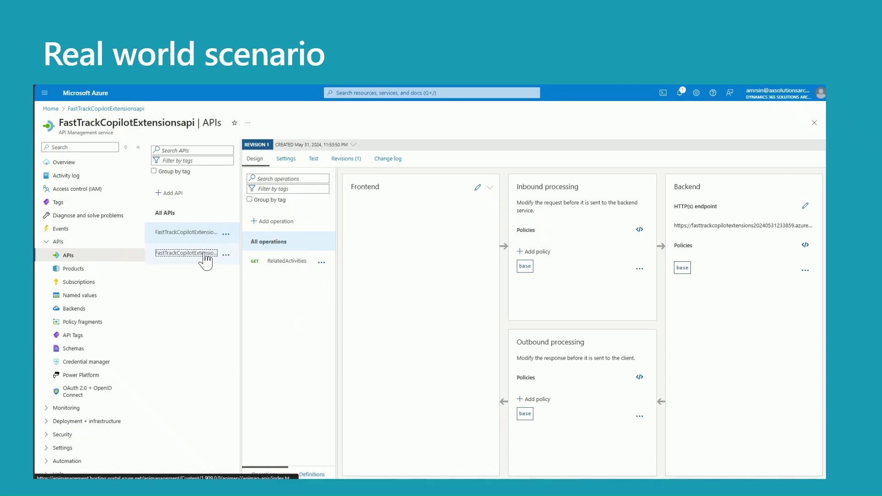
left_click(205, 256)
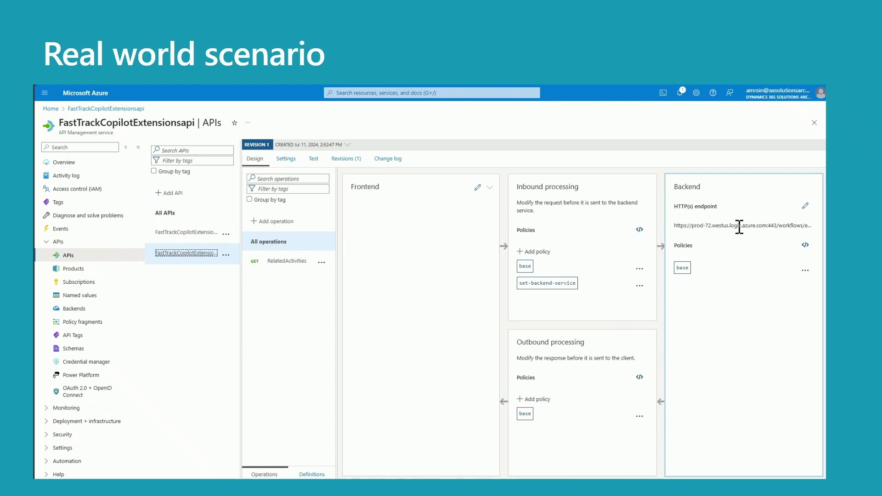
left_click(804, 207)
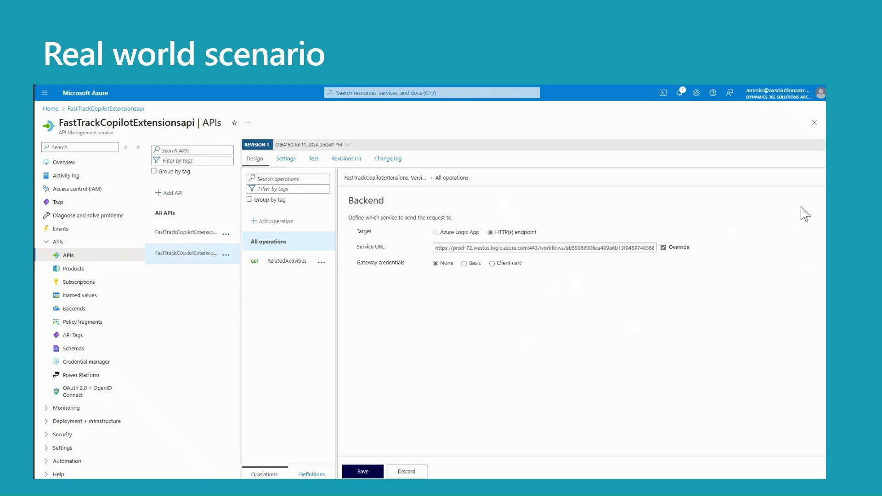
left_click_drag(435, 249, 694, 261)
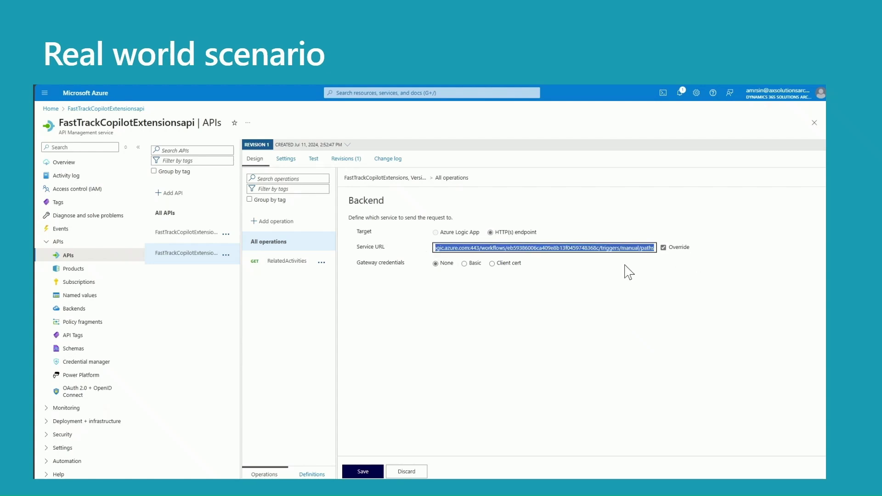
left_click(407, 471)
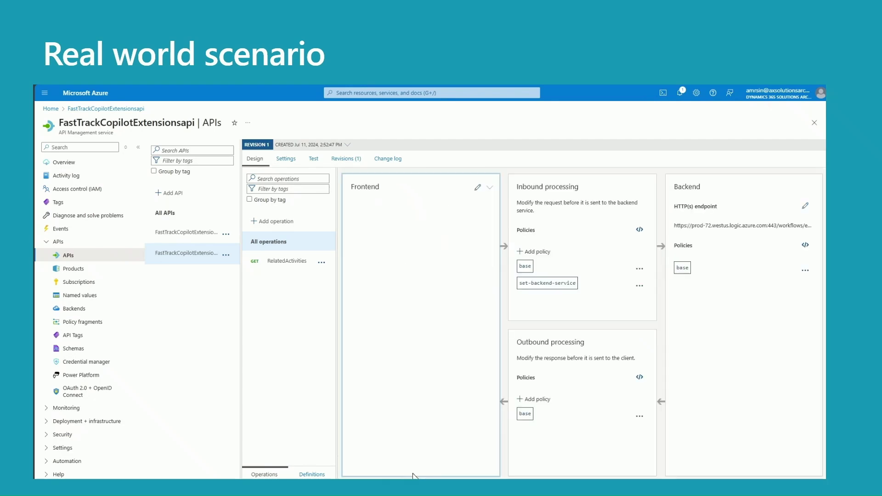
Review the GET RelatedActivities rewrite-uri template on line 11, then discard without changes
left_click(289, 265)
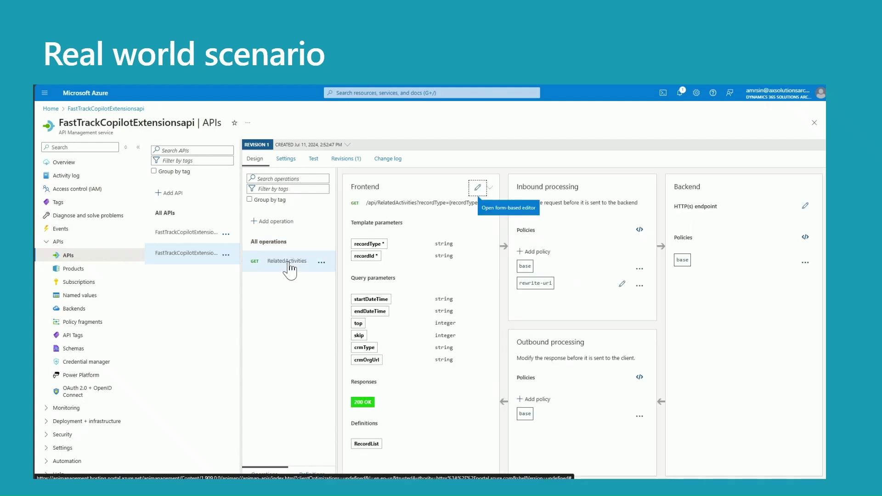
left_click(525, 289)
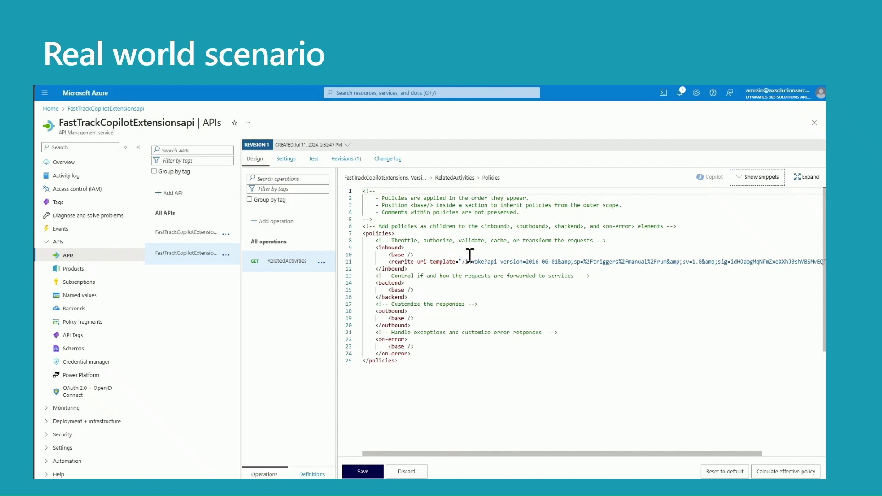
left_click_drag(463, 261, 393, 262)
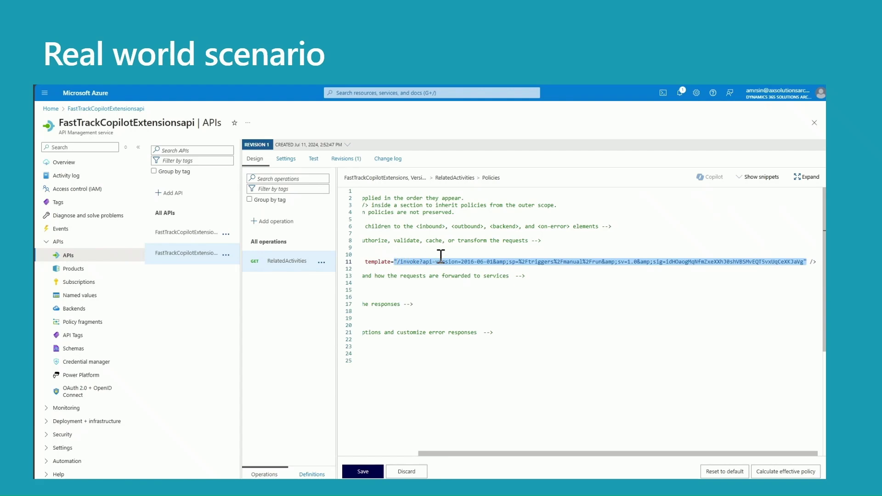
left_click(409, 473)
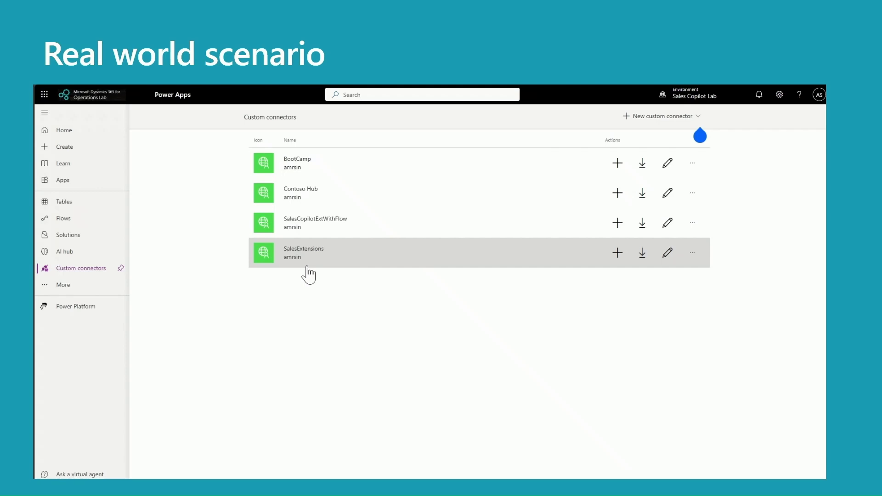
Review SalesCopilotExtWithFlow's Swagger definition for /clone/api/RelatedActivities, then close the connector editor
left_click(668, 224)
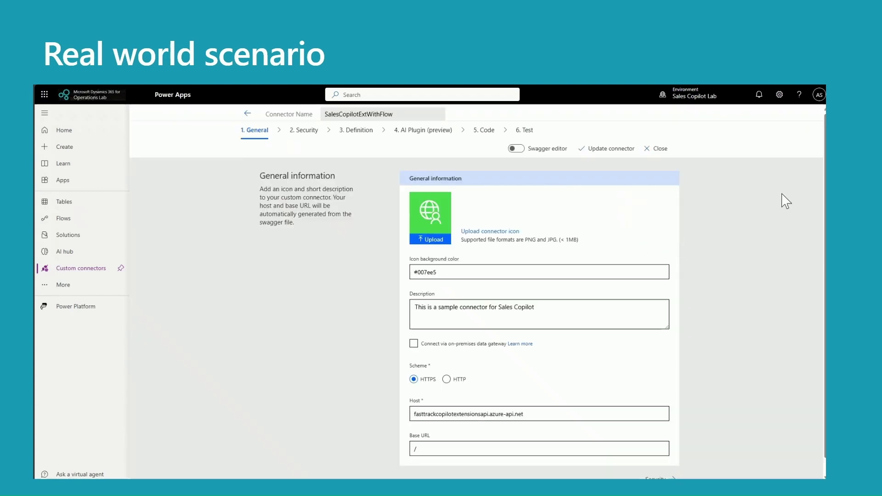
scroll(479, 291, "down", 1)
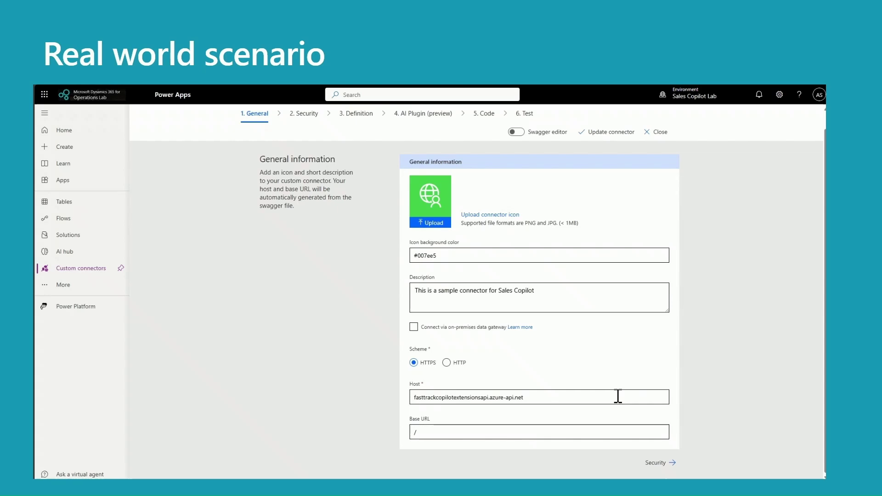
left_click(362, 115)
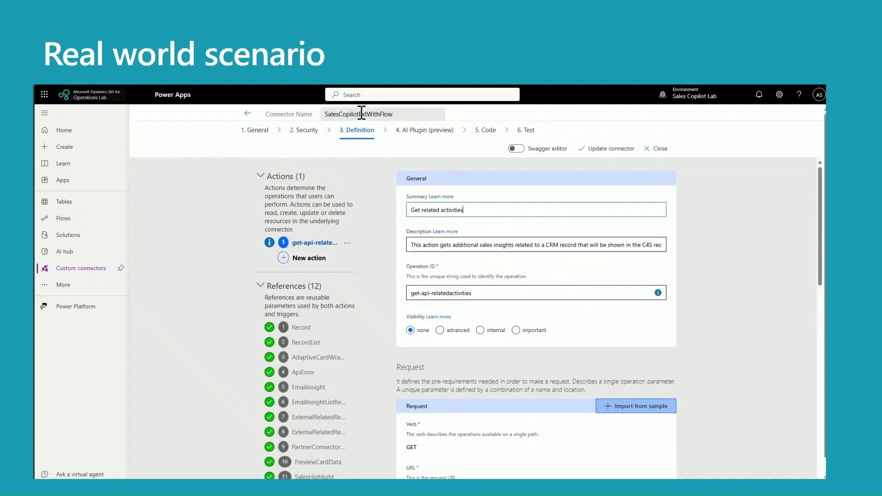
left_click_drag(822, 177, 822, 199)
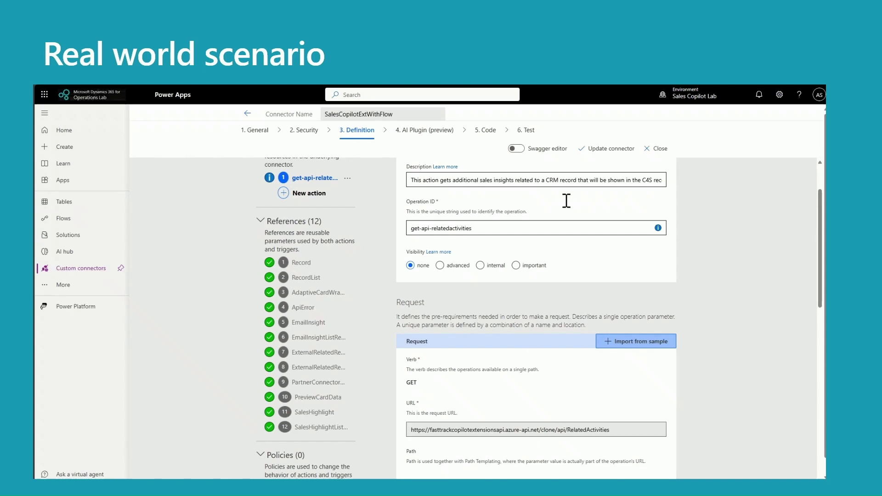
left_click(541, 152)
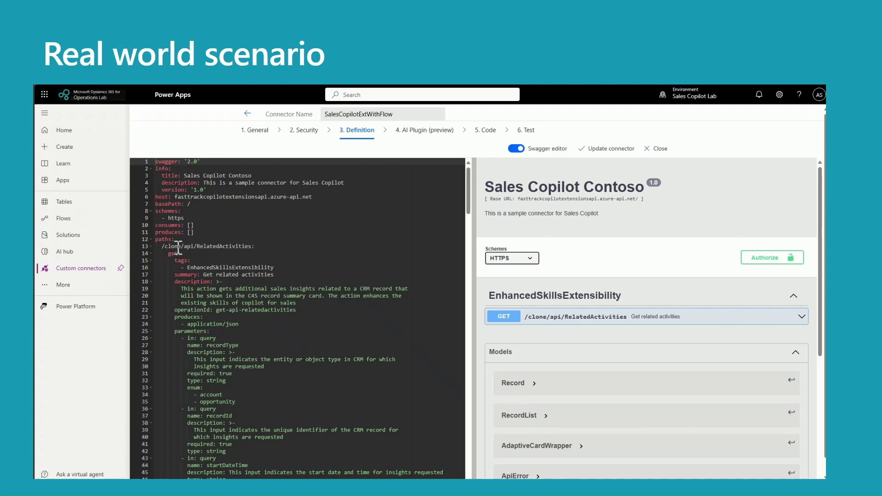
left_click(660, 150)
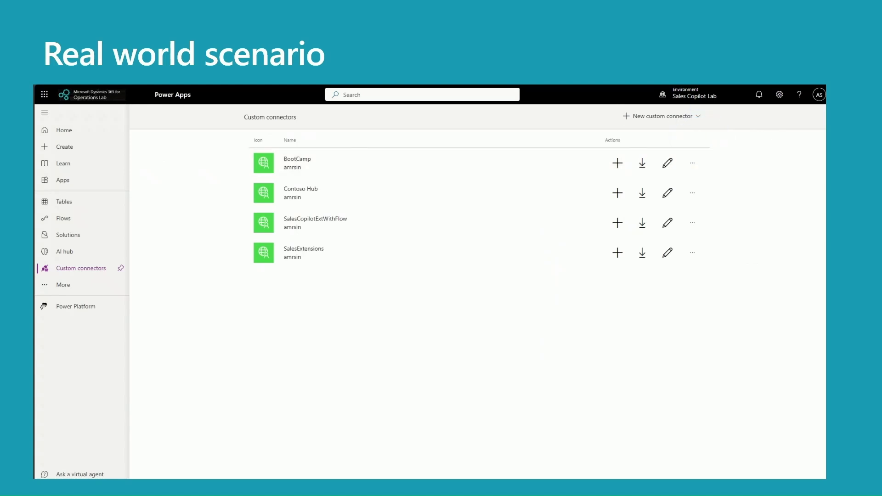
Add a new connector action, searching 'sales' to select SalesCopilotExtWithFlow
left_click(701, 134)
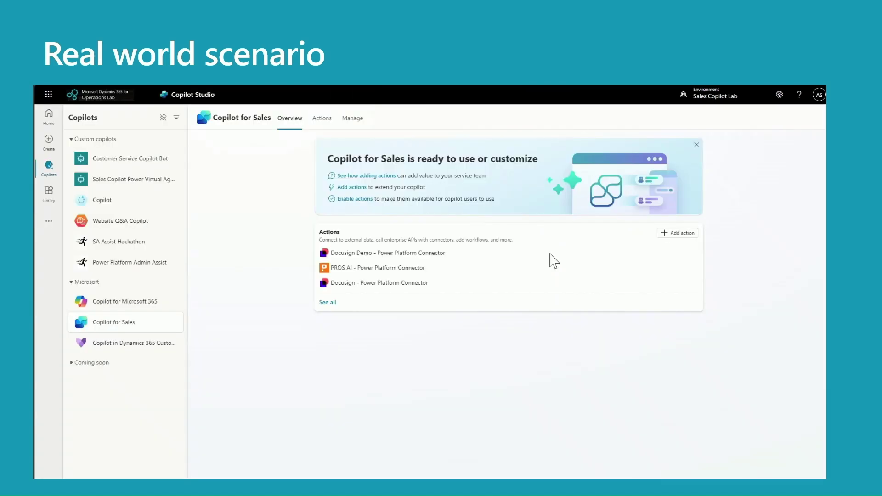
left_click(691, 234)
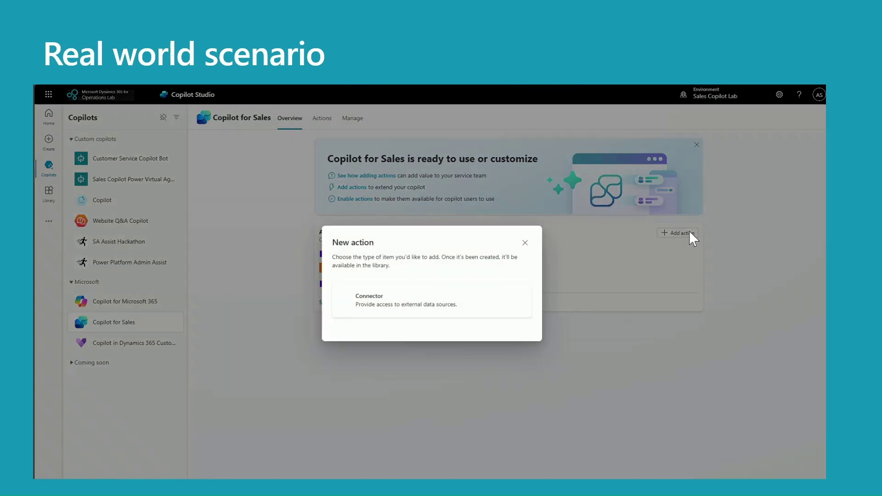
left_click(474, 306)
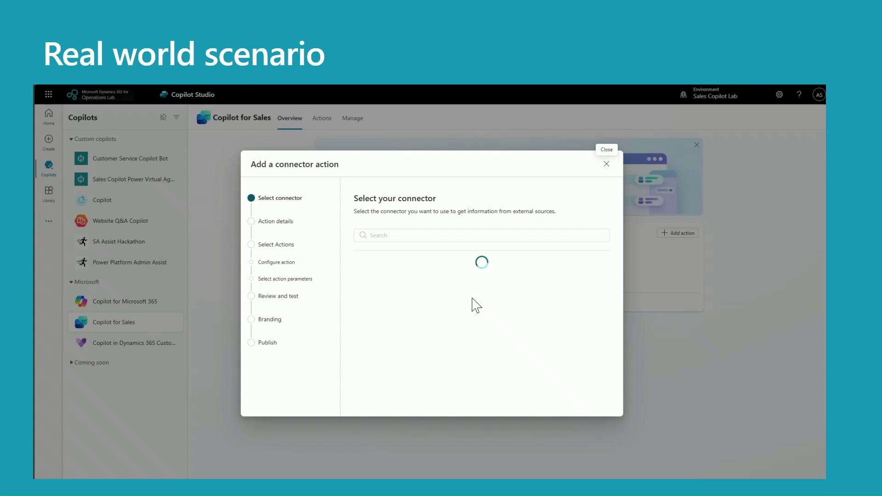
left_click(451, 236)
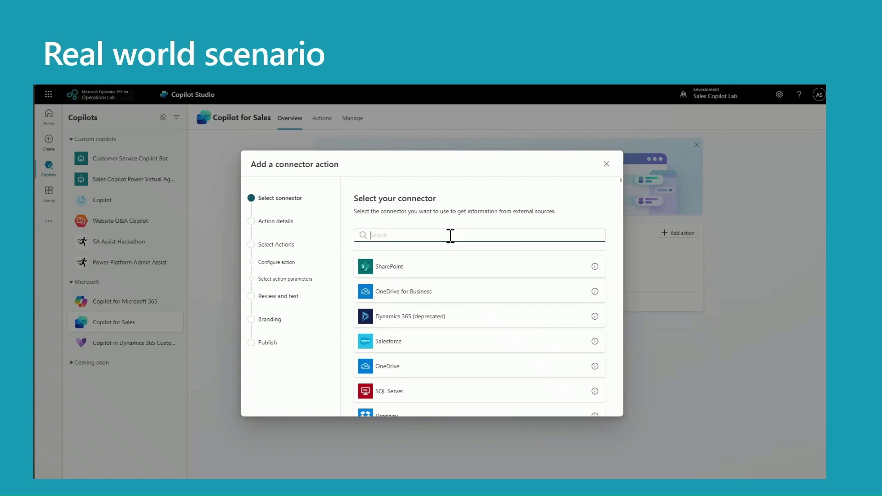
type("salesexte")
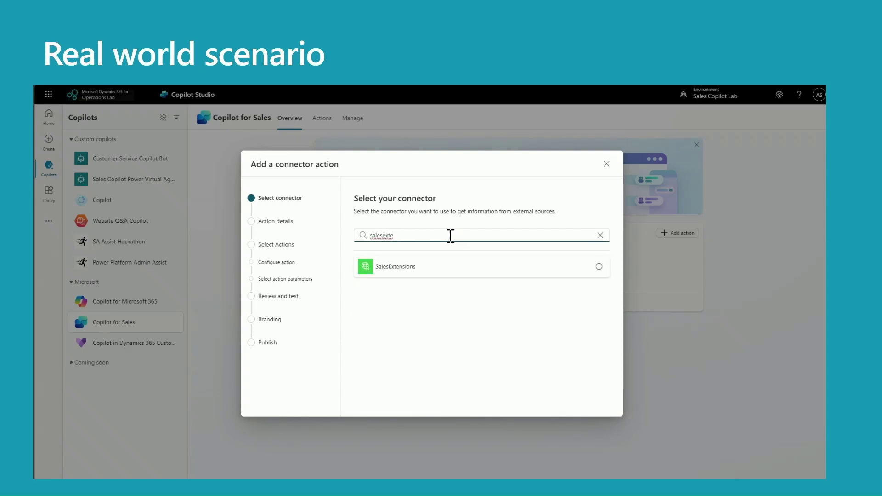
key("BackSpace")
key("BackSpace")
key("BackSpace")
key("BackSpace")
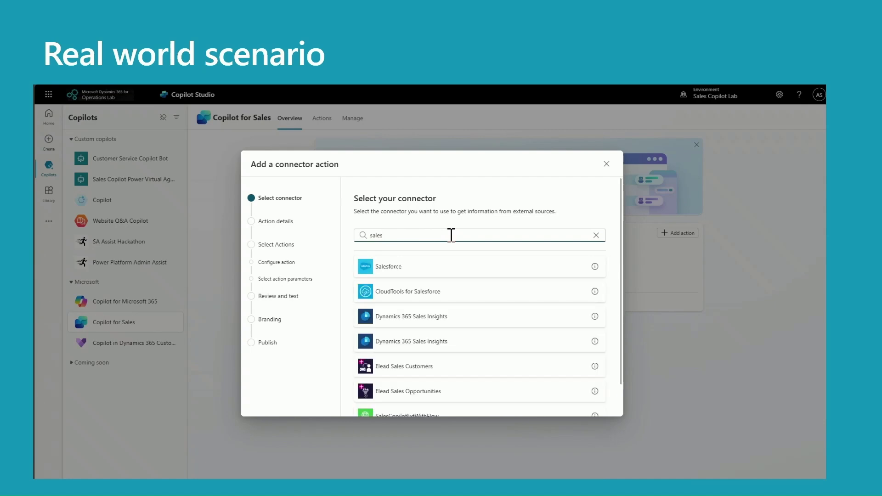
scroll(620, 207, "down", 1)
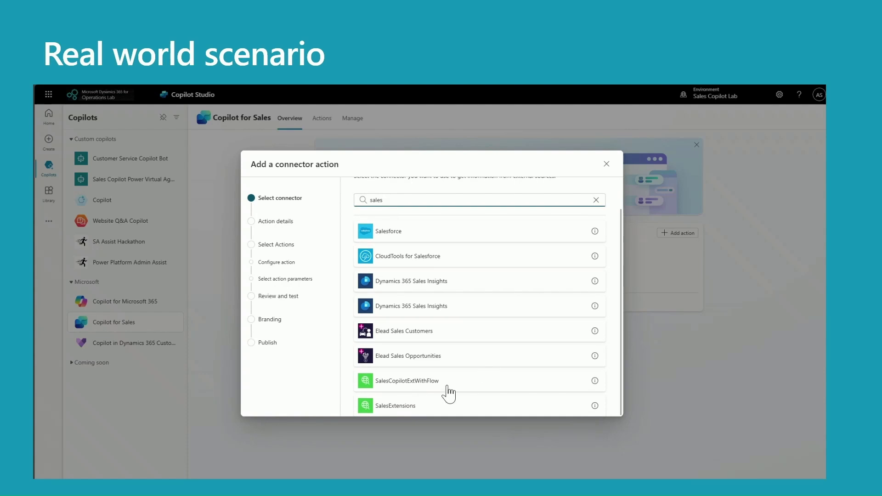
left_click(419, 391)
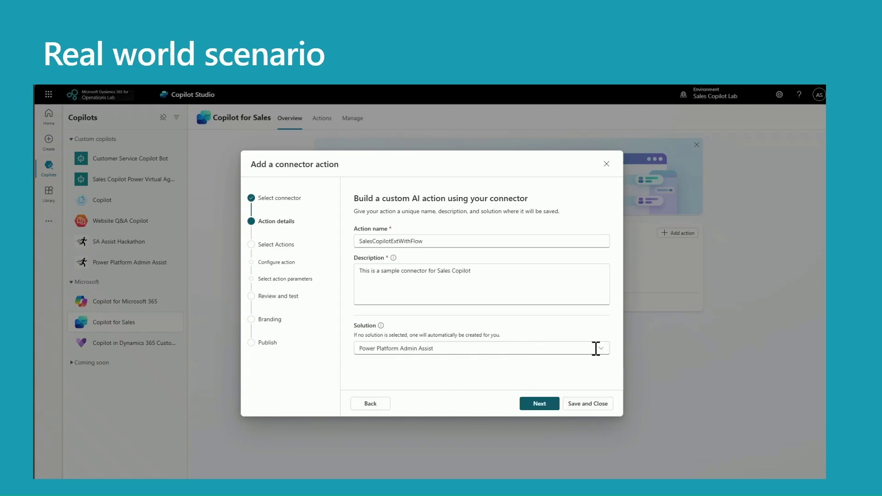
Save the action in the Copilot For Sales Extensions solution and continue
left_click(601, 350)
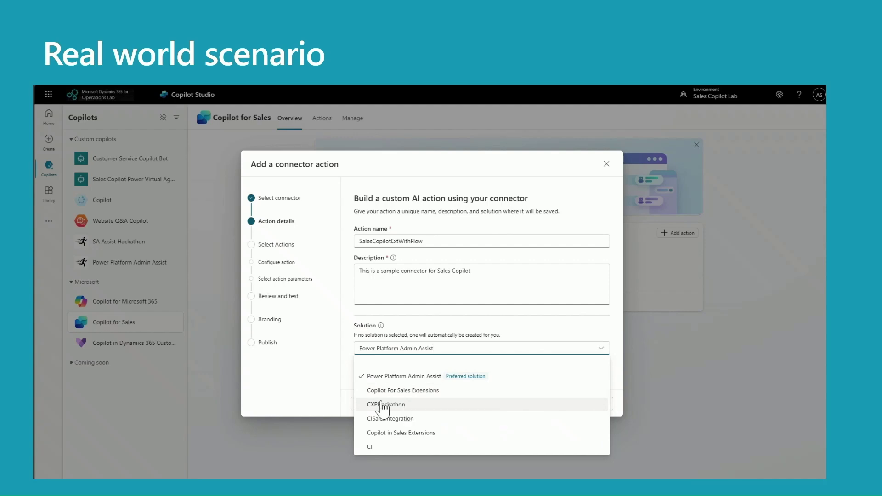
left_click(398, 392)
left_click(526, 404)
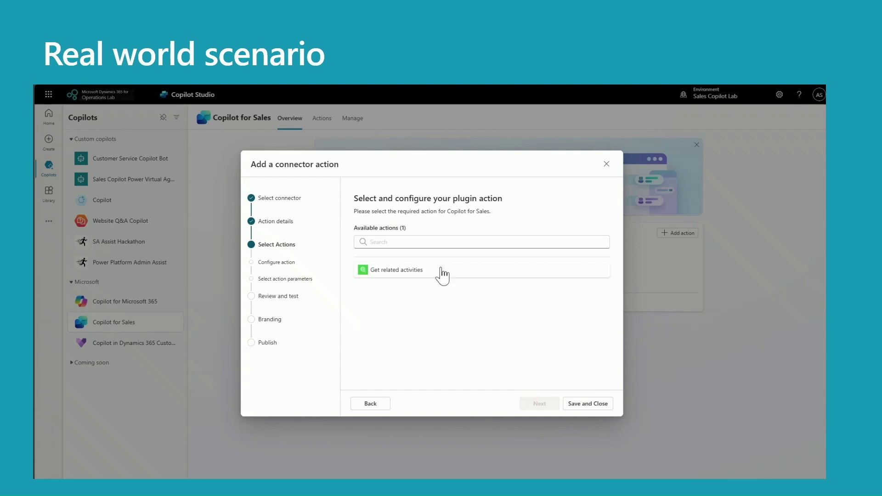
Choose Get related activities, keep default name and parameters, and test with the SalesCopilotExtWithFlow connection
left_click(442, 270)
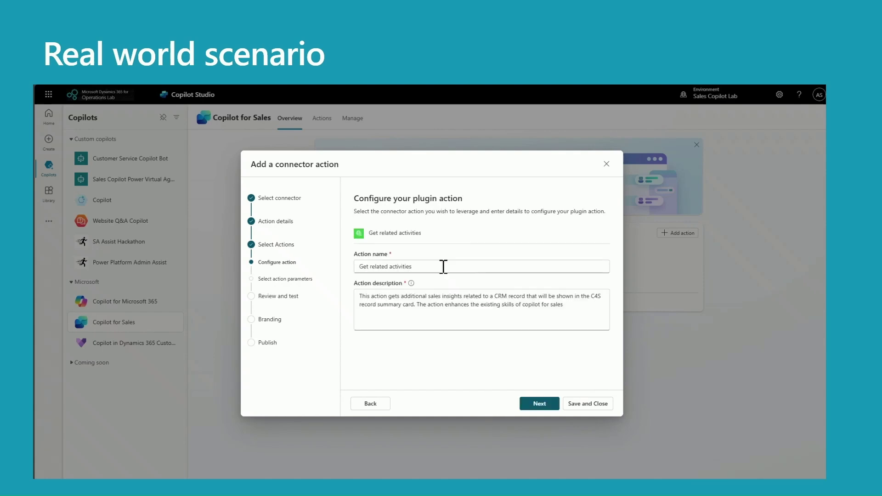
left_click(533, 404)
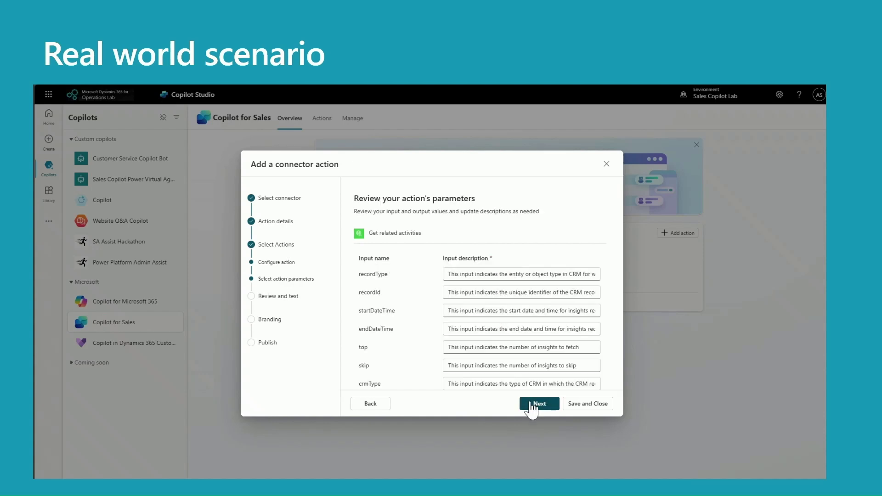
left_click(532, 404)
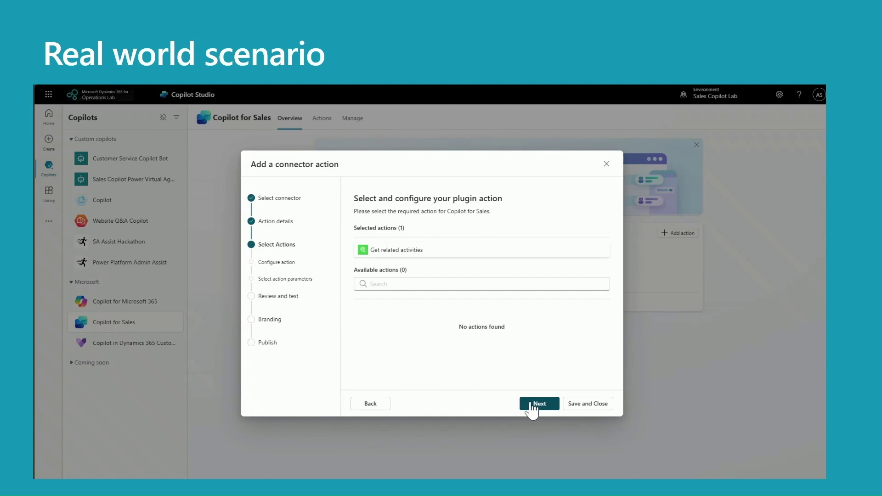
left_click(533, 404)
left_click(514, 291)
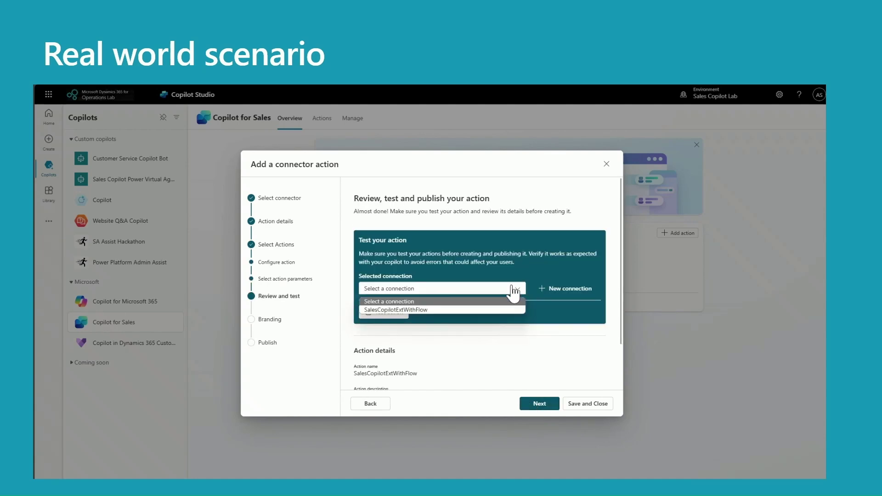
left_click(418, 308)
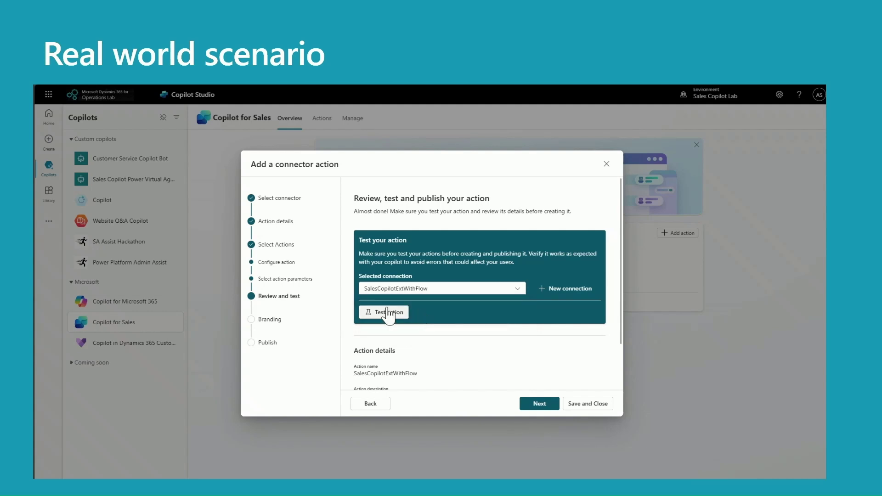
left_click(388, 313)
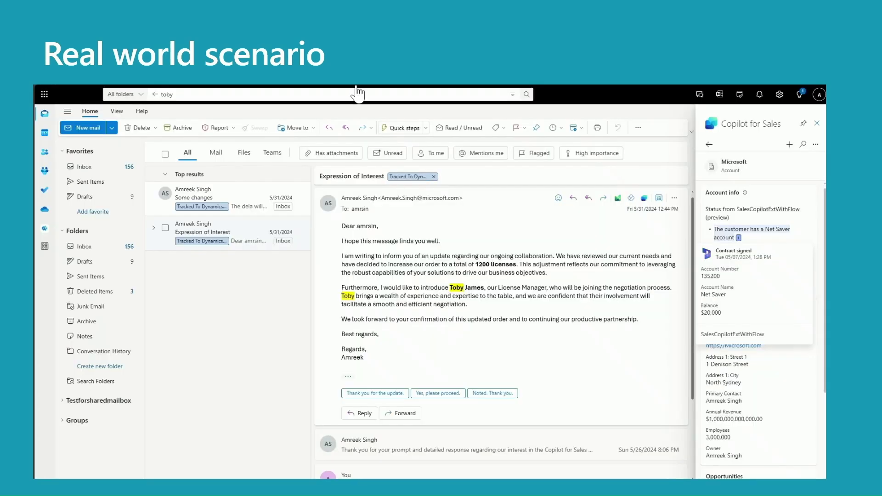
Open the Some changes email and rate its Copilot for Sales summary as not helpful
left_click(233, 192)
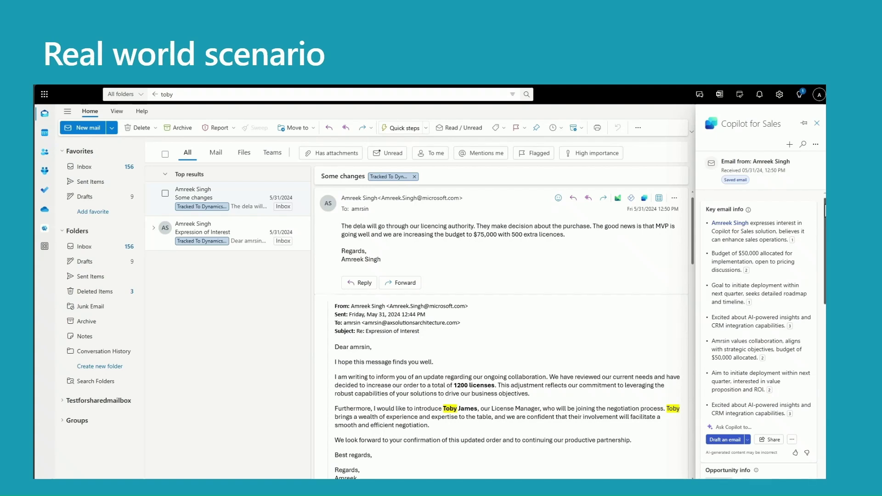
left_click_drag(826, 210, 823, 268)
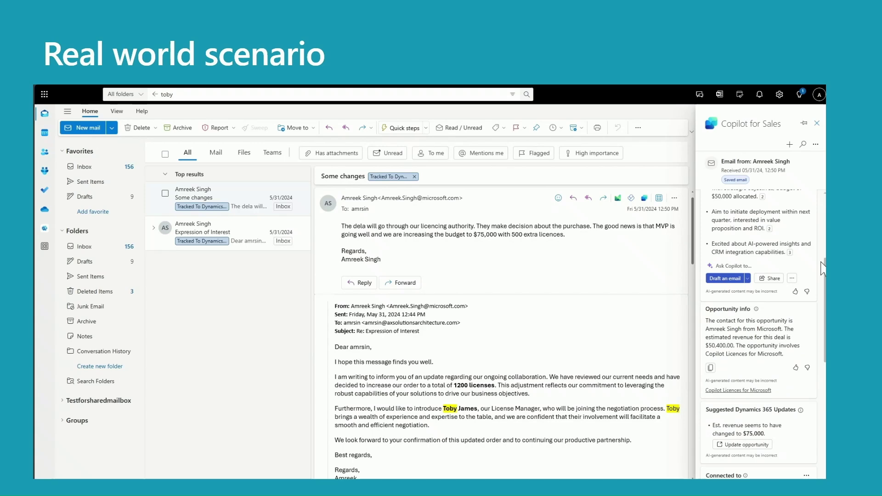
left_click(807, 291)
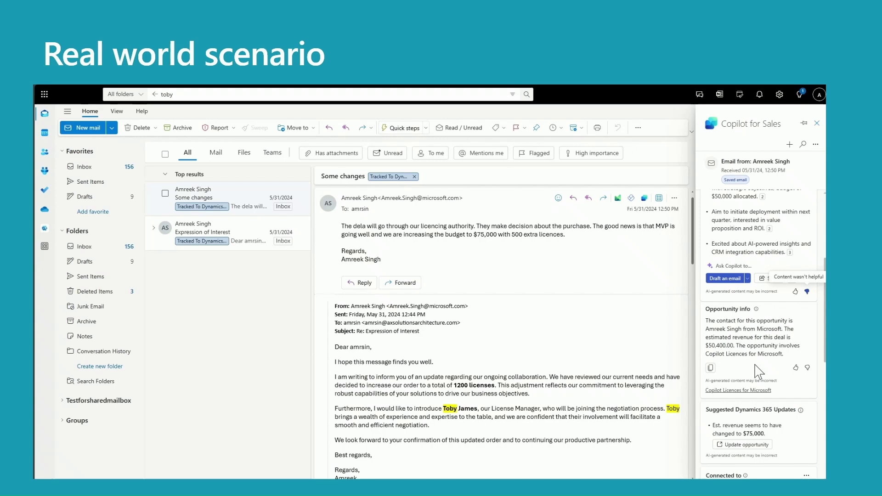
Show the Microsoft account's insights, including Net Saver and Savings accounts
scroll(758, 370, "down", 1)
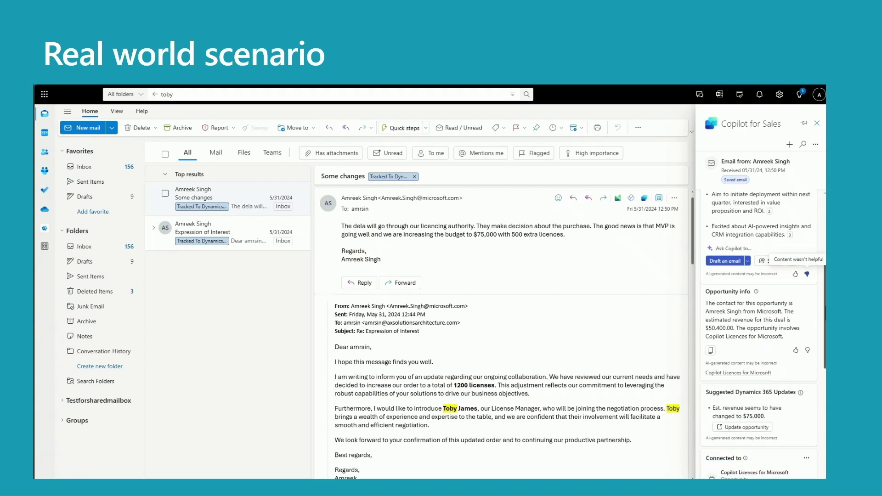
scroll(823, 378, "down", 3)
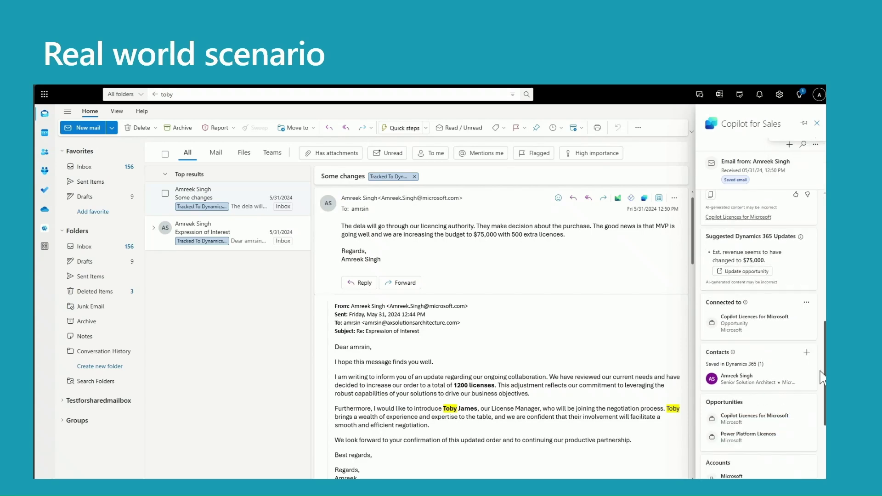
scroll(823, 378, "down", 2)
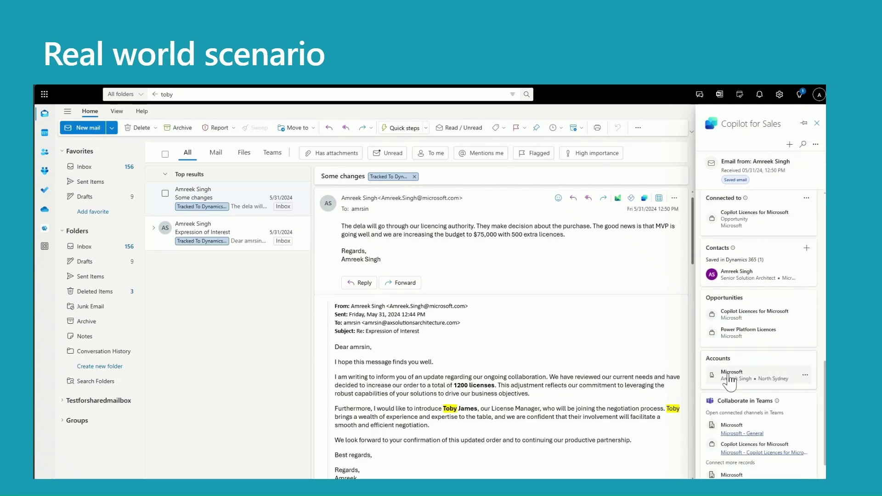
left_click(729, 376)
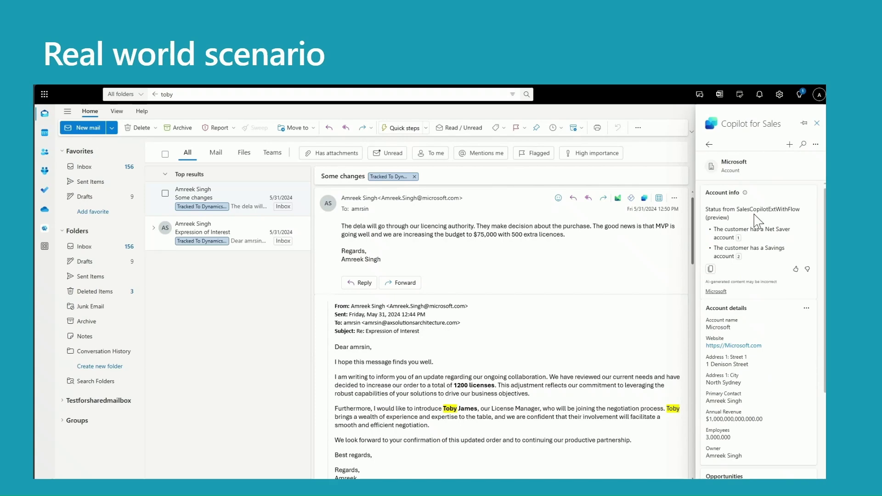
left_click_drag(736, 207, 806, 212)
mouse_move(738, 239)
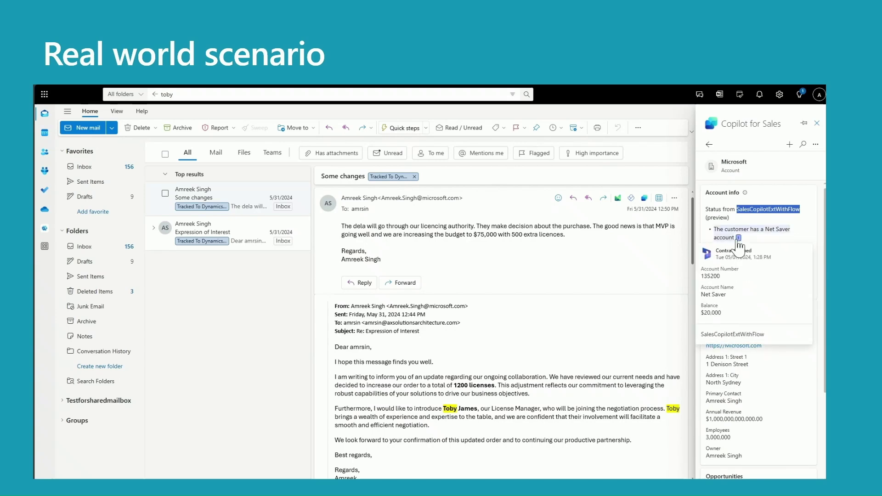